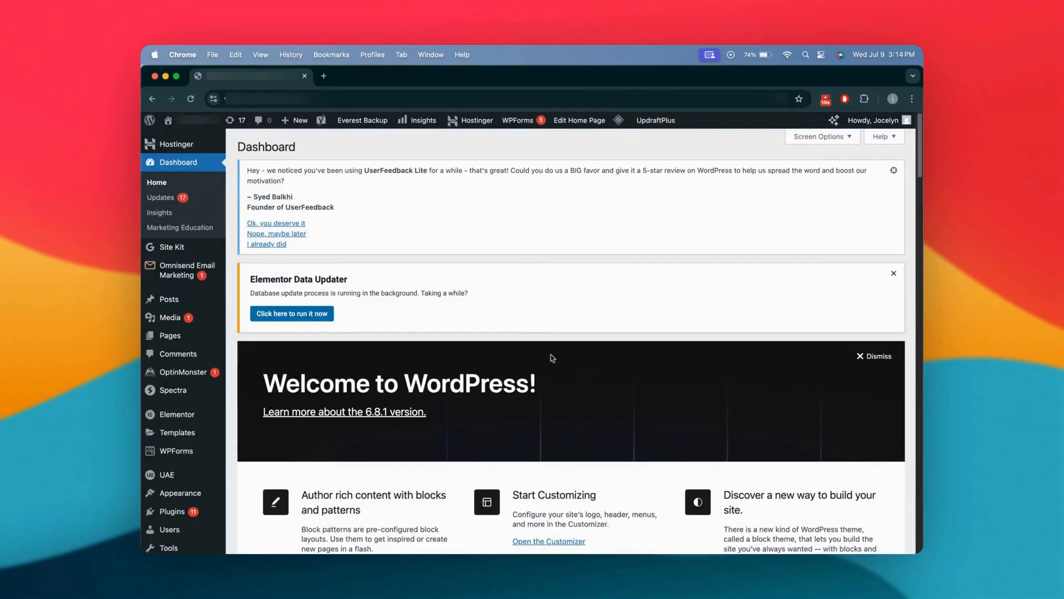
Add a new page to the site and title it "Gallery"
{"action": "left_click", "coordinate": [177, 339]}
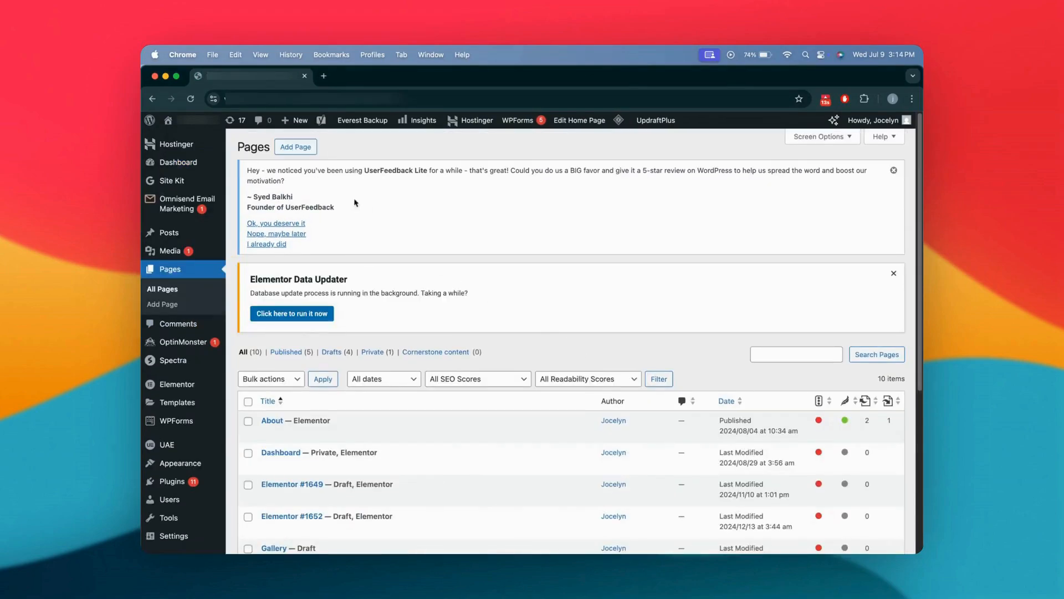
{"action": "left_click", "coordinate": [296, 147]}
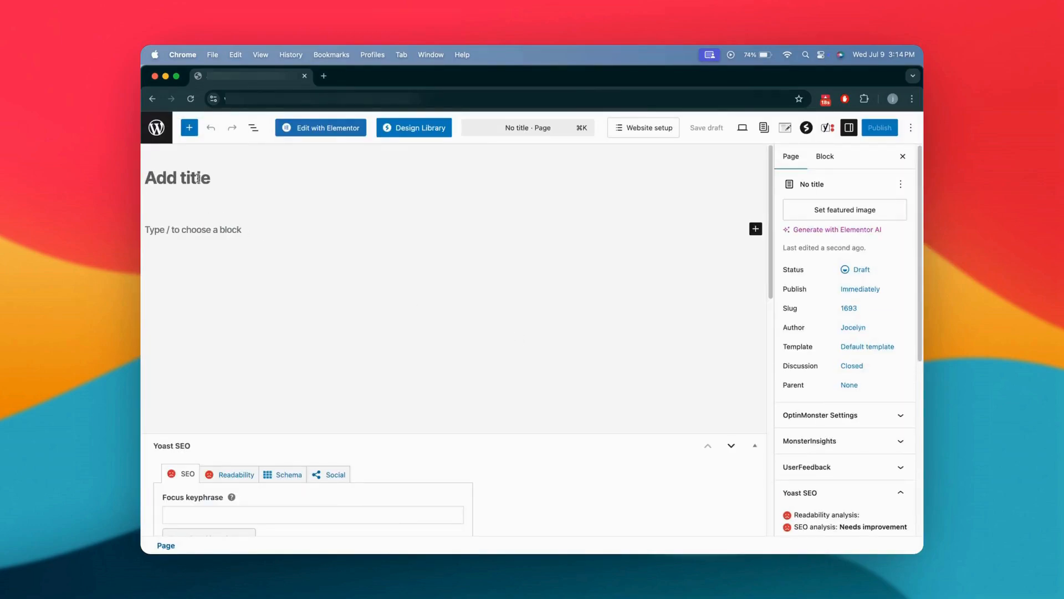
{"action": "type", "text": "Gallery"}
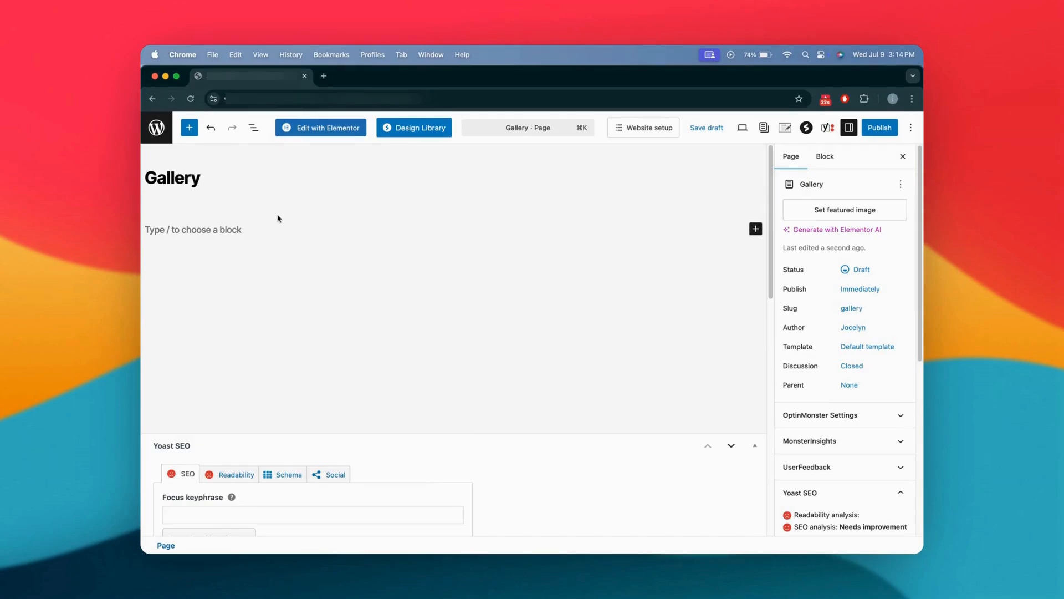
Insert a Gallery block in the empty paragraph below the page title
{"action": "left_click", "coordinate": [222, 232]}
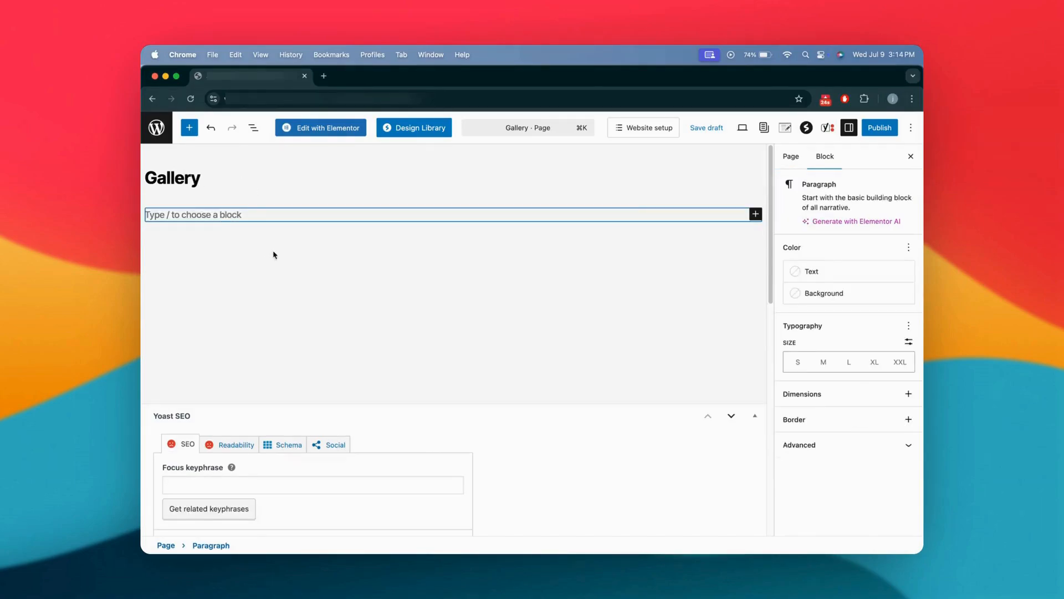
{"action": "left_click", "coordinate": [756, 214]}
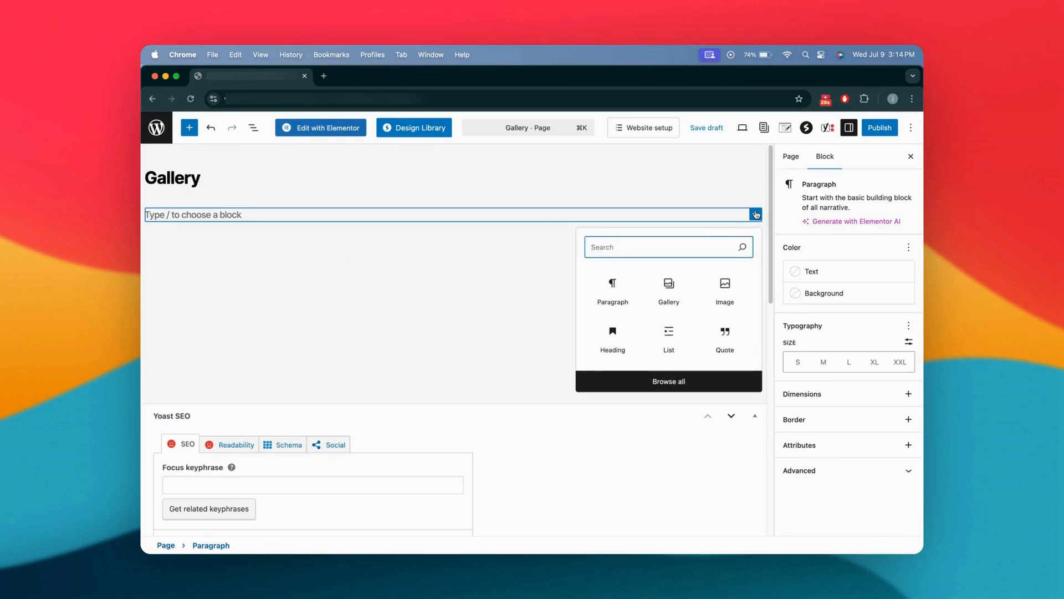
{"action": "left_click", "coordinate": [676, 300]}
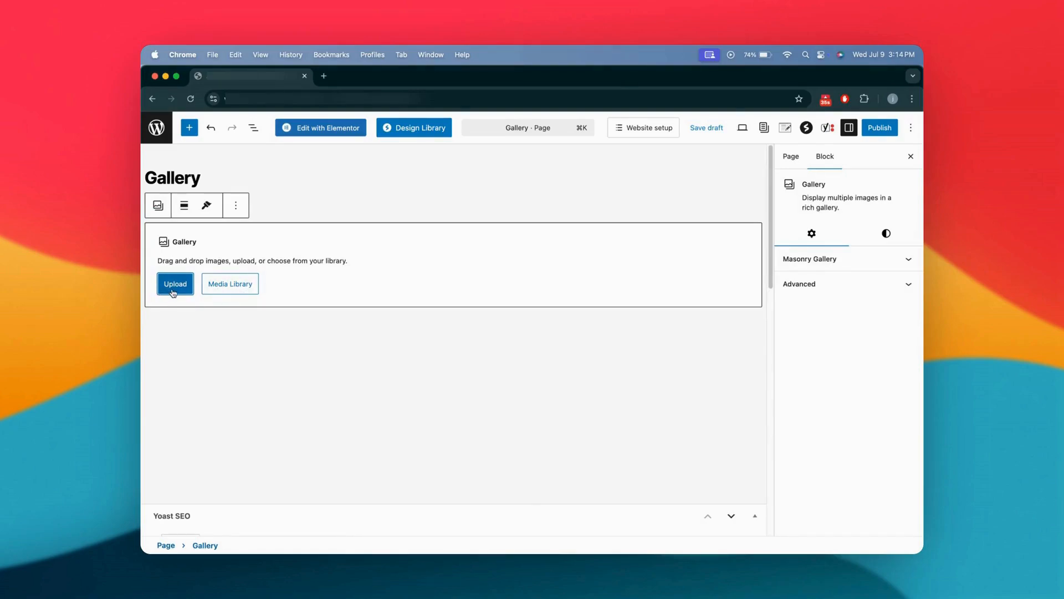
Select the ten house images from the media library and insert them as a new gallery
{"action": "left_click", "coordinate": [237, 289]}
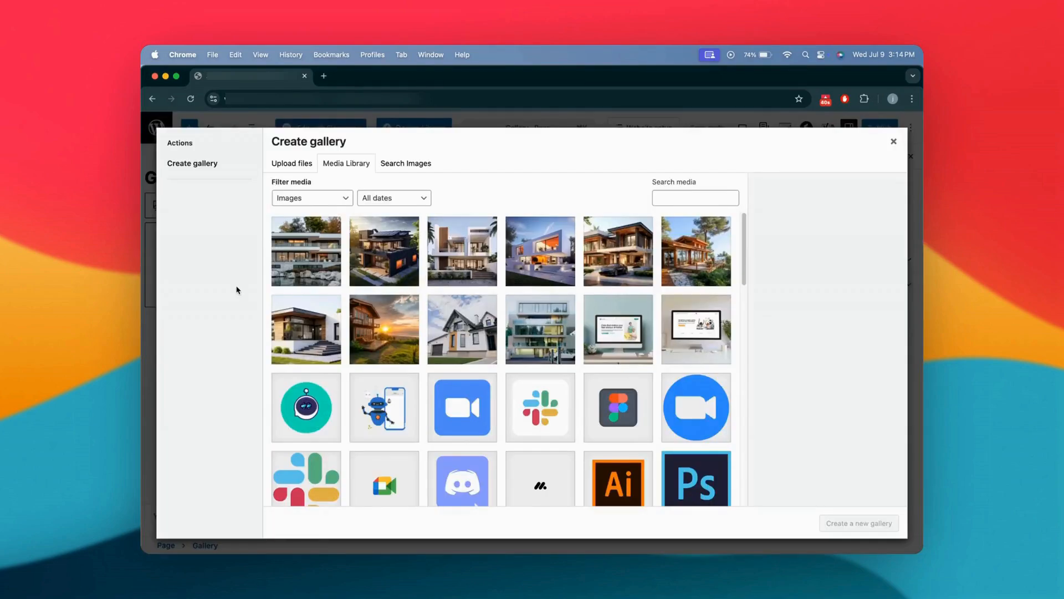
{"action": "left_click", "coordinate": [306, 251]}
{"action": "left_click", "coordinate": [384, 250]}
{"action": "left_click", "coordinate": [493, 265]}
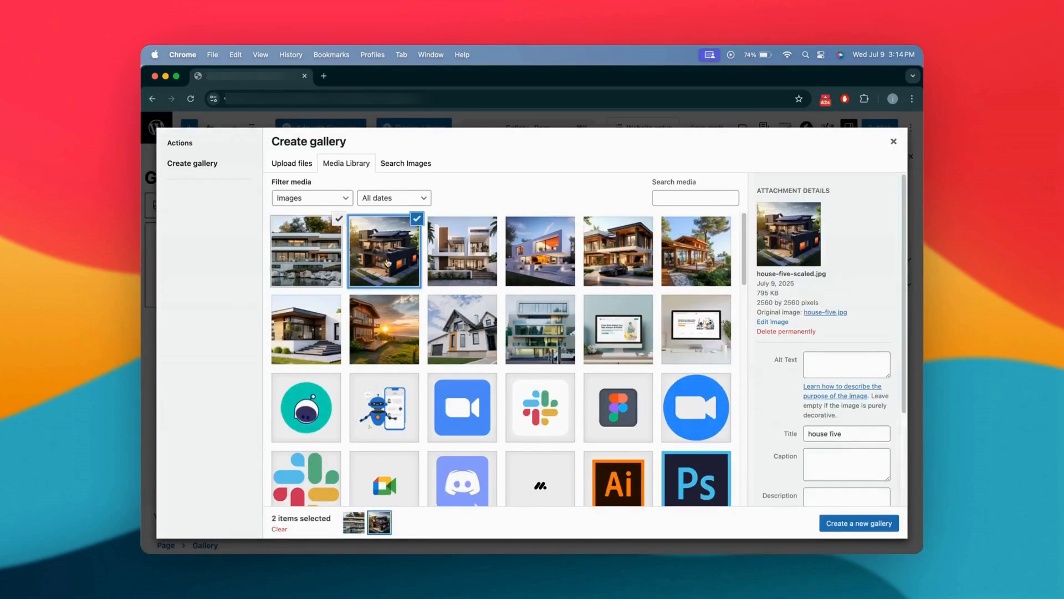
{"action": "left_click", "coordinate": [541, 251]}
{"action": "left_click", "coordinate": [619, 251]}
{"action": "left_click", "coordinate": [696, 251]}
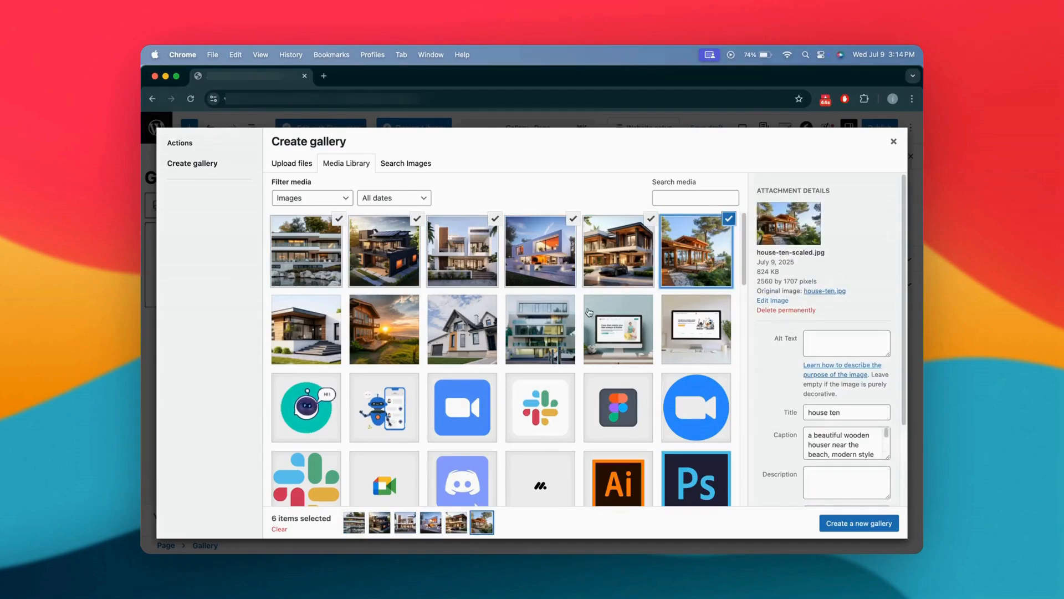
{"action": "left_click", "coordinate": [545, 331]}
{"action": "left_click", "coordinate": [459, 341]}
{"action": "left_click", "coordinate": [403, 344]}
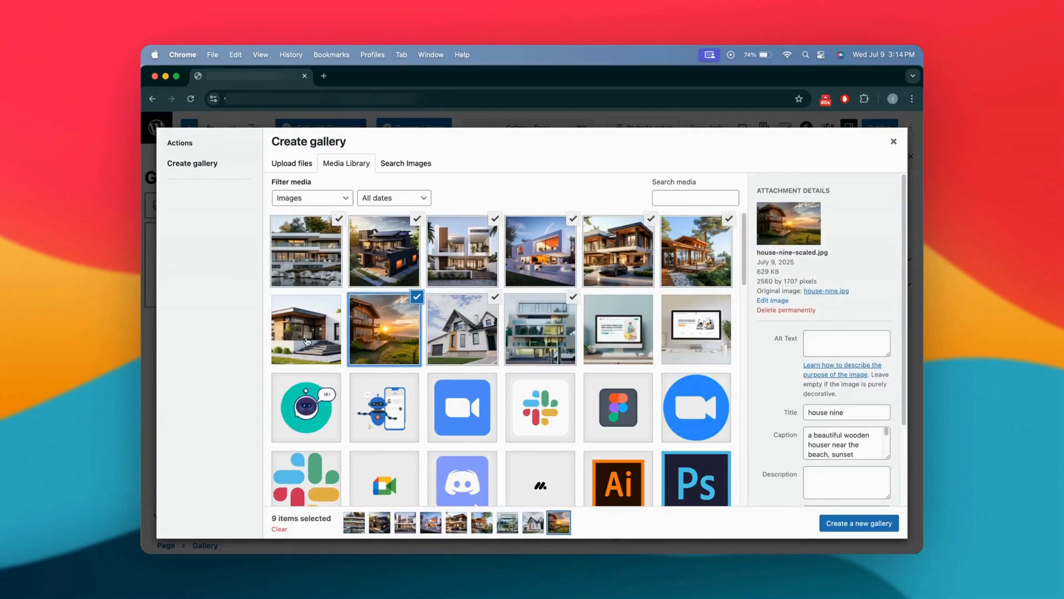
{"action": "left_click", "coordinate": [308, 341]}
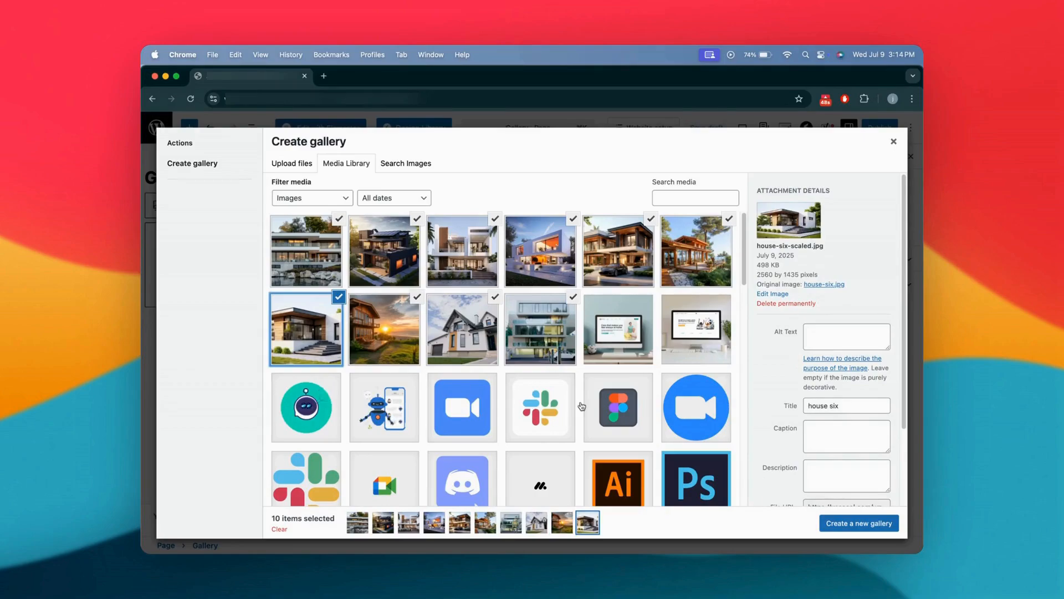
{"action": "left_click", "coordinate": [863, 524]}
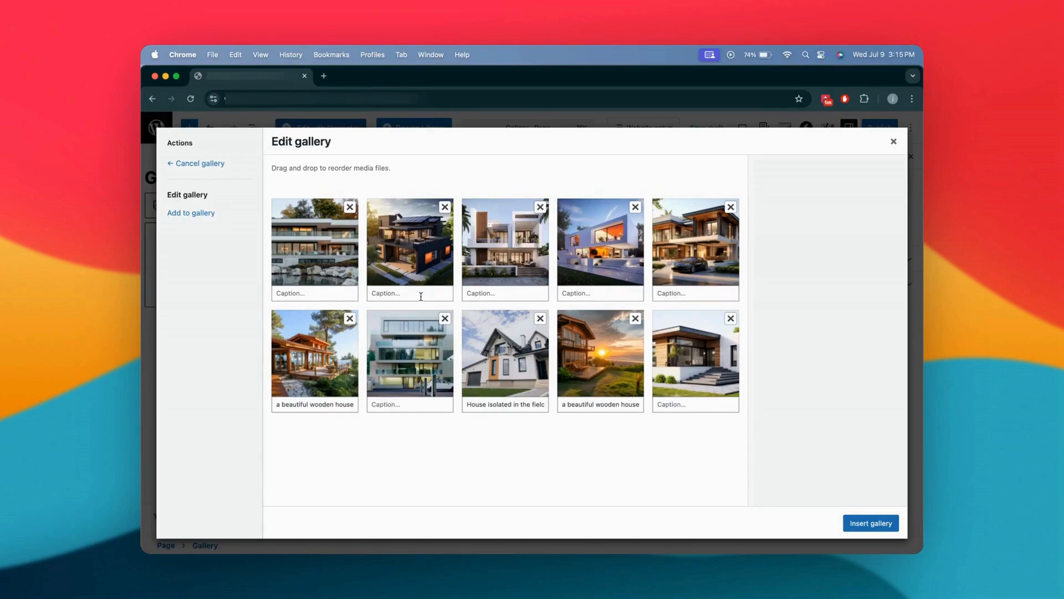
{"action": "left_click", "coordinate": [888, 527]}
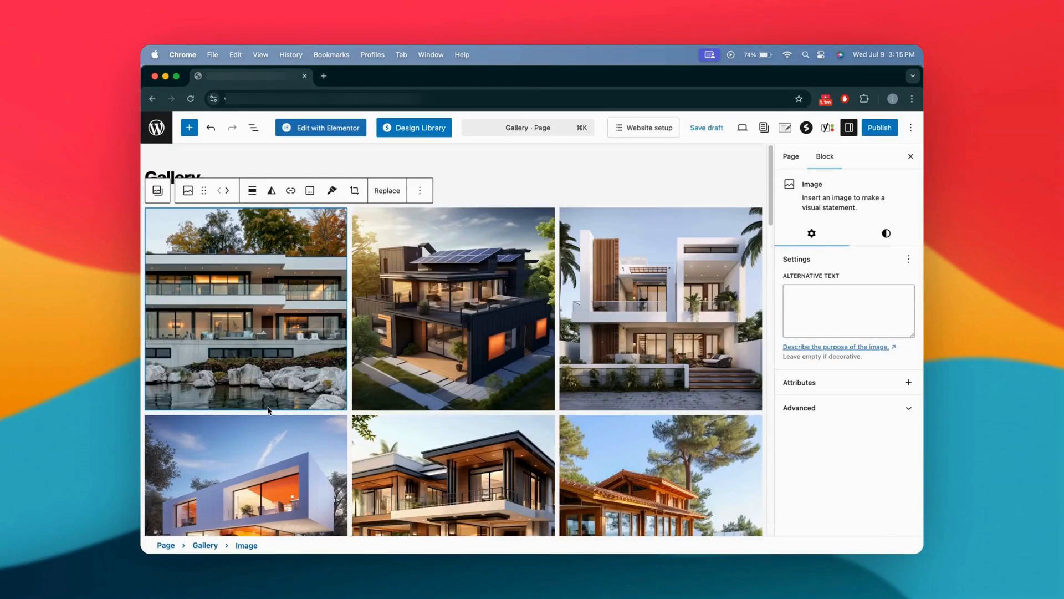
Remove the captions from the white gabled house, the sunset wooden house and the wooden house among pine trees
{"action": "scroll", "coordinate": [291, 408], "scroll_direction": "down", "scroll_amount": 2}
{"action": "scroll", "coordinate": [291, 407], "scroll_direction": "down", "scroll_amount": 6}
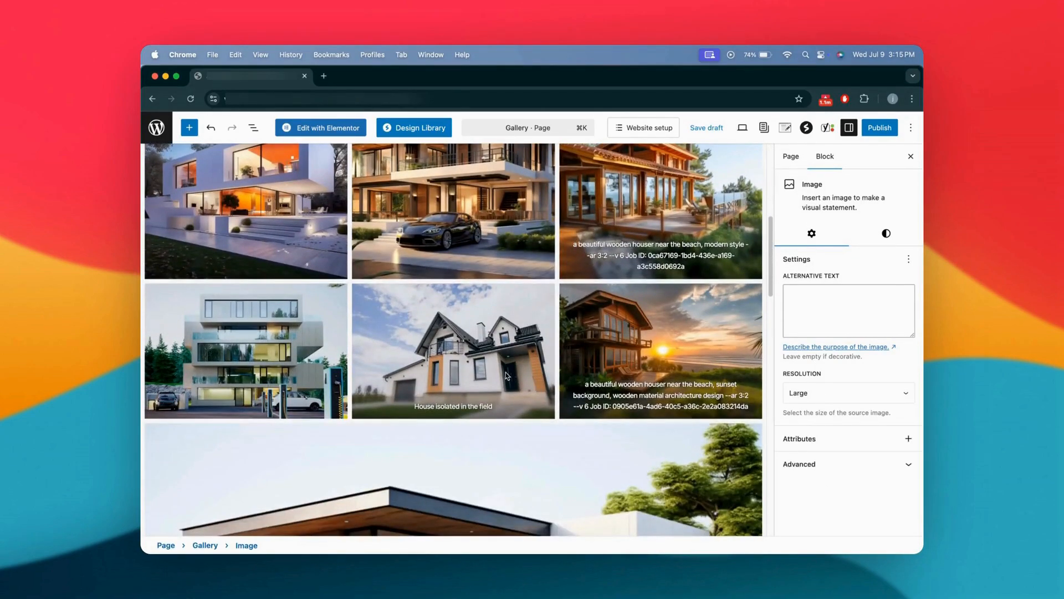
{"action": "left_click", "coordinate": [506, 376]}
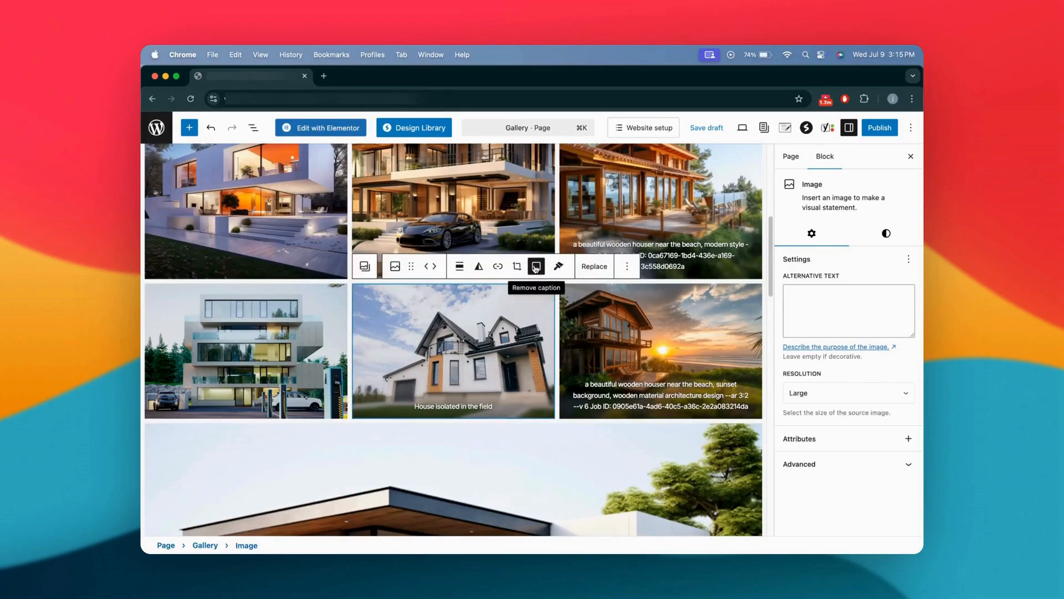
{"action": "left_click", "coordinate": [536, 267]}
{"action": "left_click", "coordinate": [662, 345]}
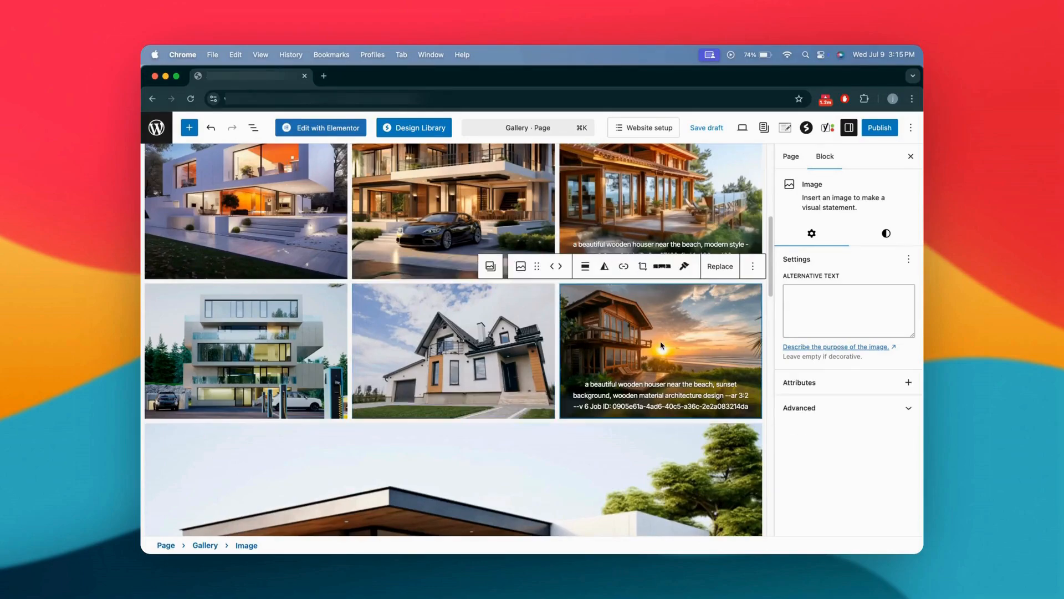
{"action": "left_click", "coordinate": [662, 266]}
{"action": "left_click", "coordinate": [658, 238]}
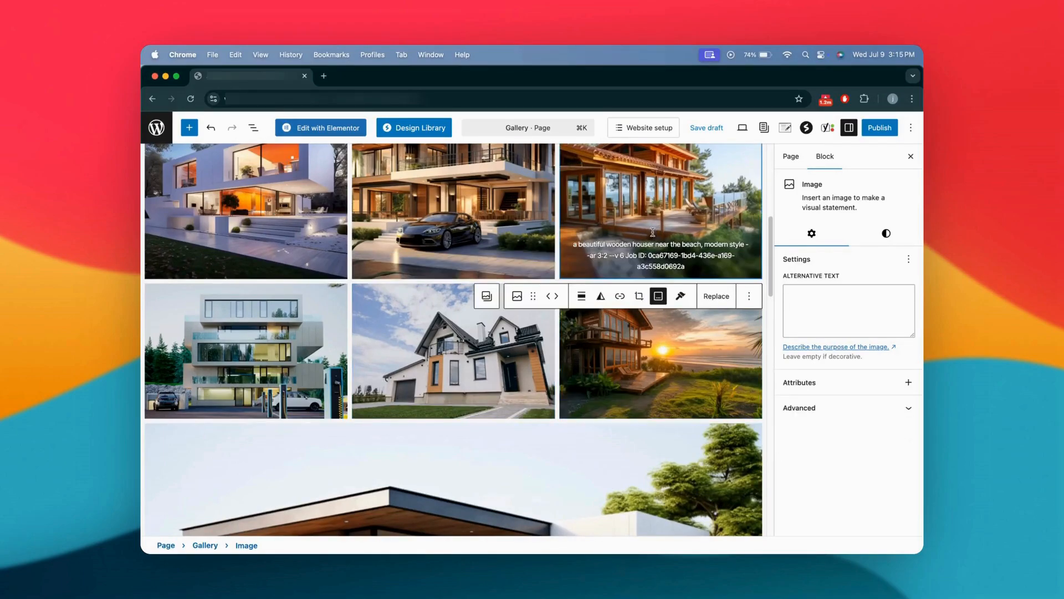
{"action": "left_click", "coordinate": [659, 299]}
Review the editing options available for the first gallery image, and deselect it
{"action": "scroll", "coordinate": [604, 349], "scroll_direction": "up", "scroll_amount": 5}
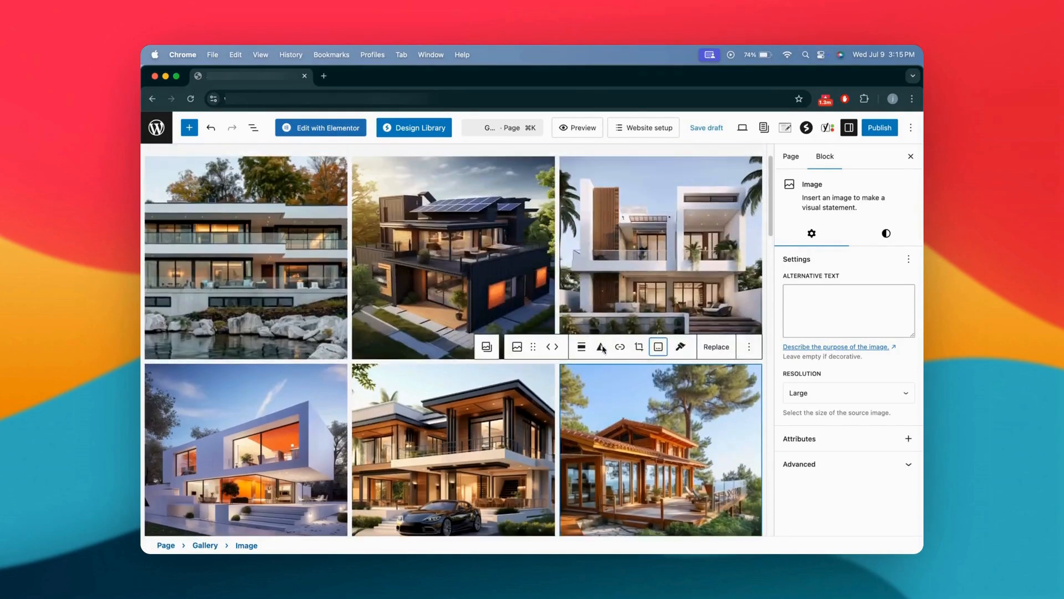
{"action": "left_click", "coordinate": [254, 319]}
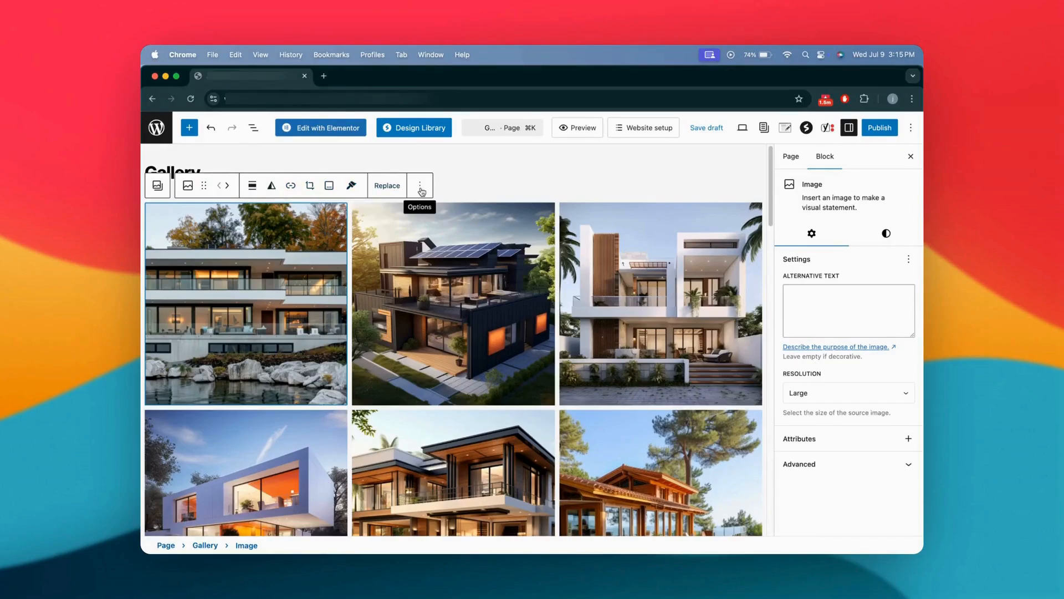
{"action": "left_click", "coordinate": [541, 169]}
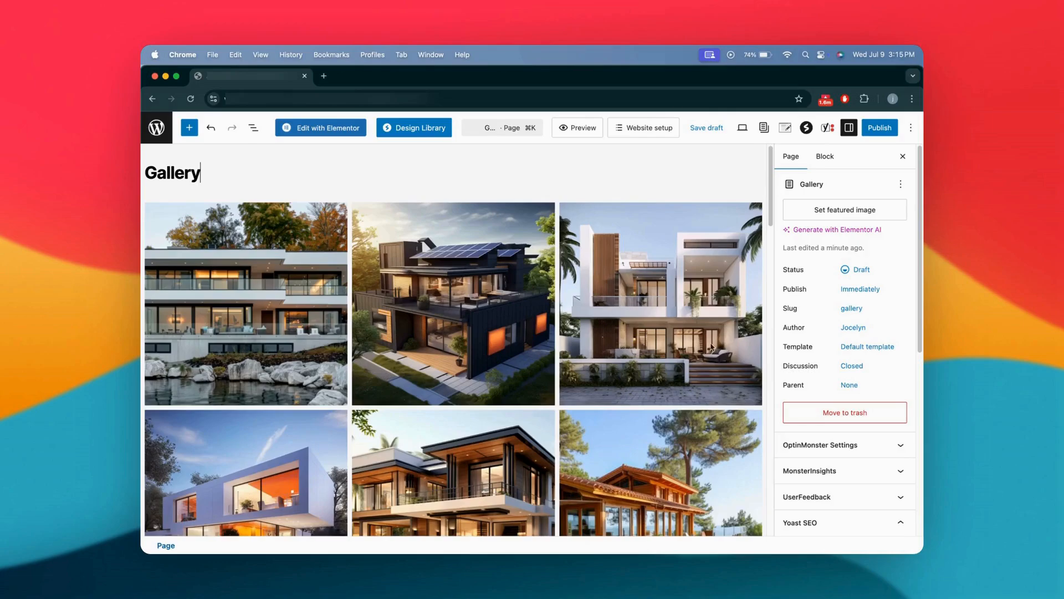
Select the whole Gallery block from the page's block list and close the list
{"action": "left_click", "coordinate": [254, 130]}
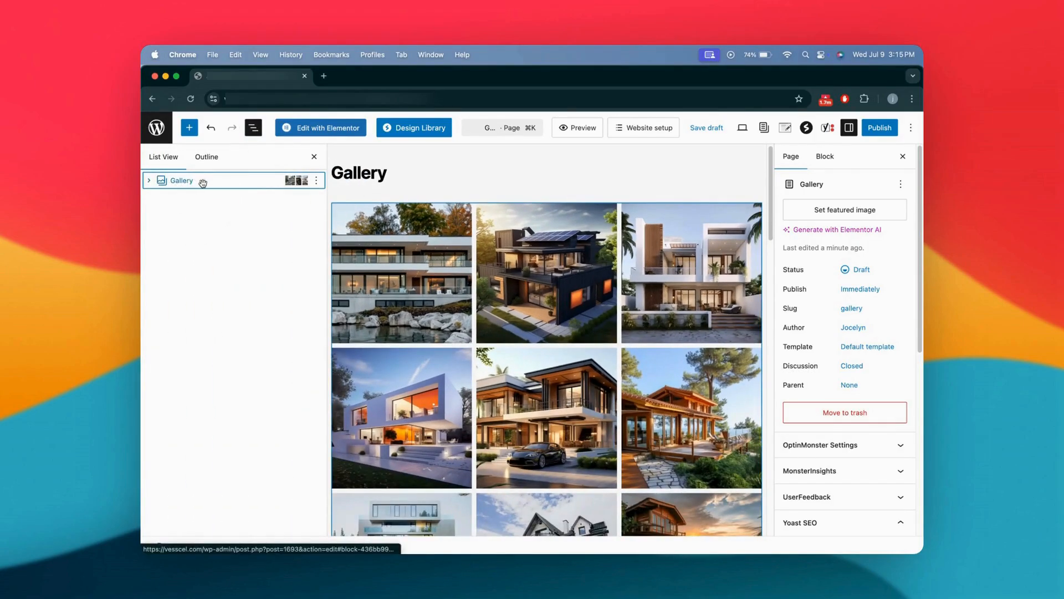
{"action": "left_click", "coordinate": [179, 182]}
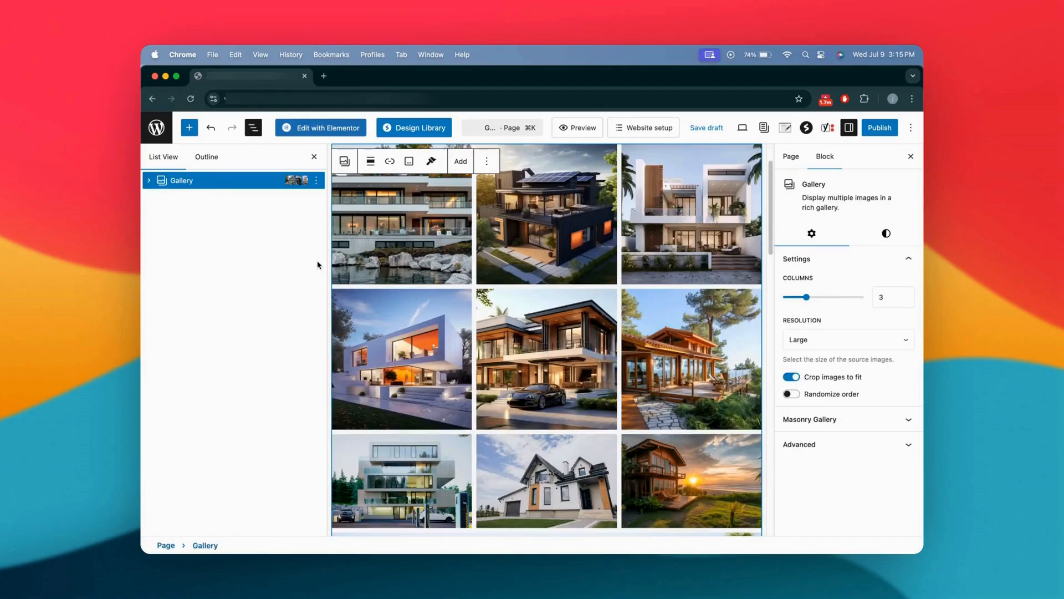
{"action": "left_click", "coordinate": [314, 156]}
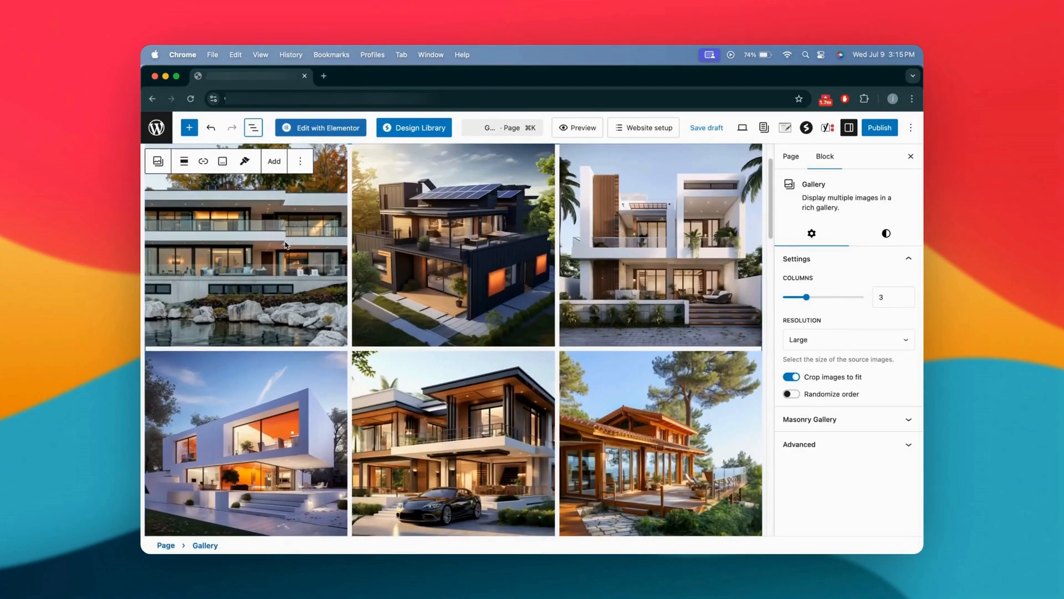
Select the first image and switch from it to its parent Gallery block
{"action": "scroll", "coordinate": [285, 245], "scroll_direction": "up", "scroll_amount": 1}
{"action": "left_click", "coordinate": [285, 245]}
{"action": "left_click", "coordinate": [162, 192]}
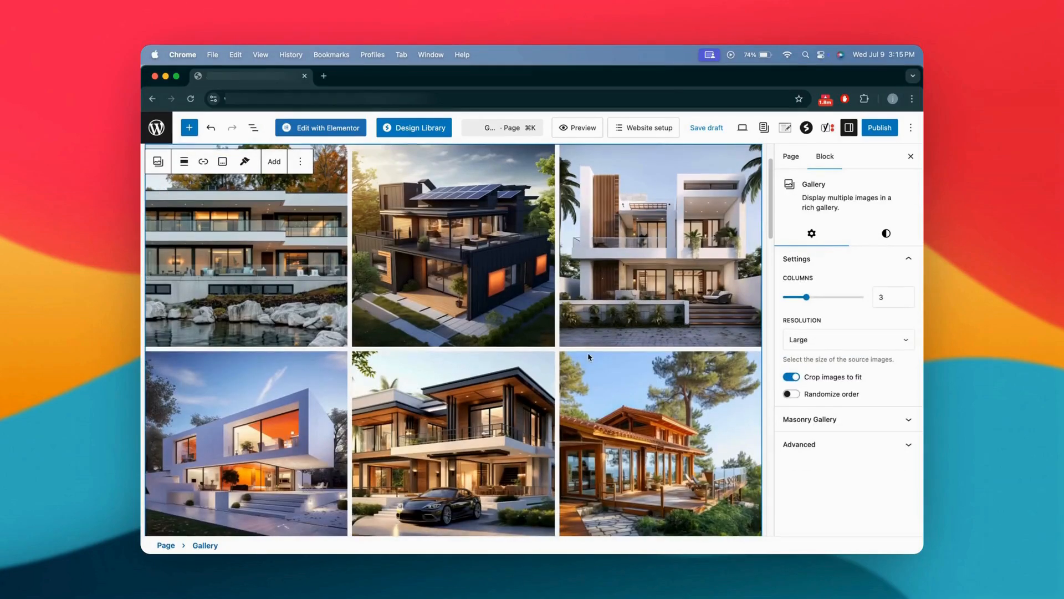
{"action": "scroll", "coordinate": [577, 360], "scroll_direction": "up", "scroll_amount": 1}
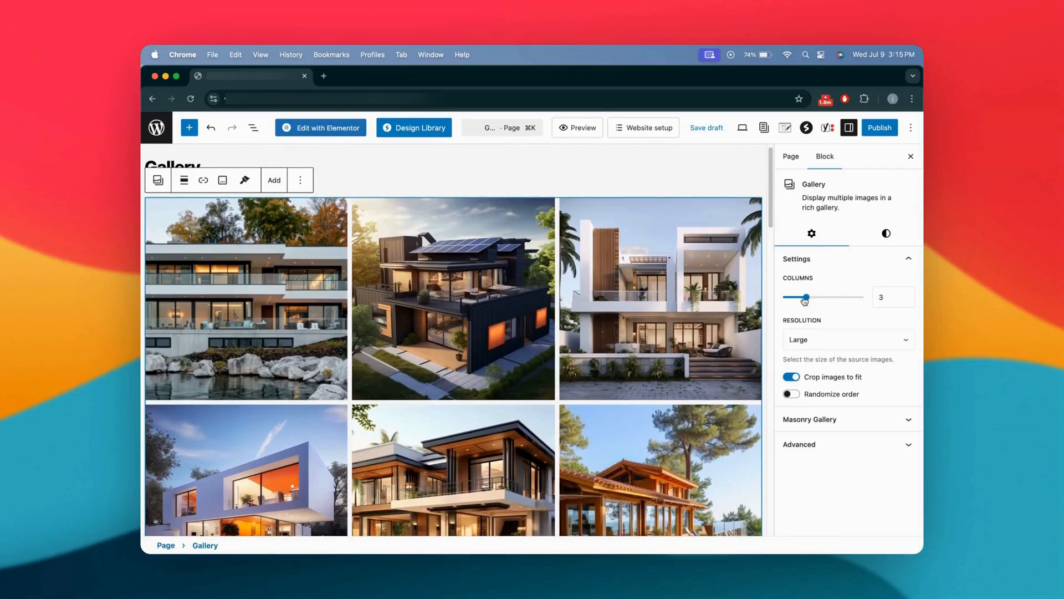
Try adjusting the gallery's column count, keep it at 3 columns, and check the image grid
{"action": "mouse_move", "coordinate": [806, 299]}
{"action": "left_mouse_down"}
{"action": "mouse_move", "coordinate": [787, 300]}
{"action": "mouse_move", "coordinate": [831, 301]}
{"action": "mouse_move", "coordinate": [811, 299]}
{"action": "left_mouse_up"}
{"action": "scroll", "coordinate": [623, 323], "scroll_direction": "down", "scroll_amount": 10}
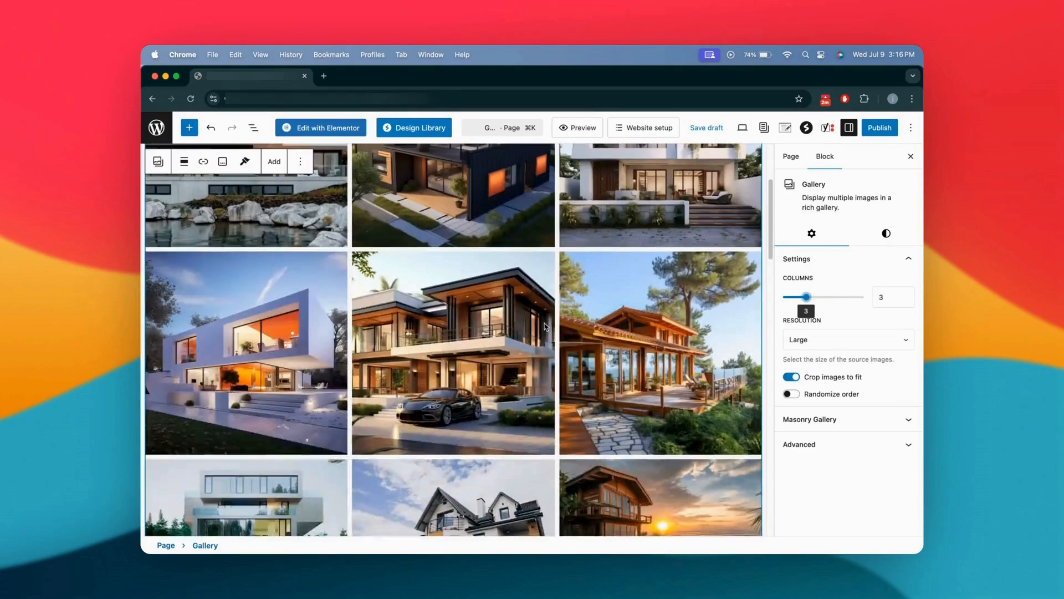
{"action": "scroll", "coordinate": [549, 326], "scroll_direction": "up", "scroll_amount": 10}
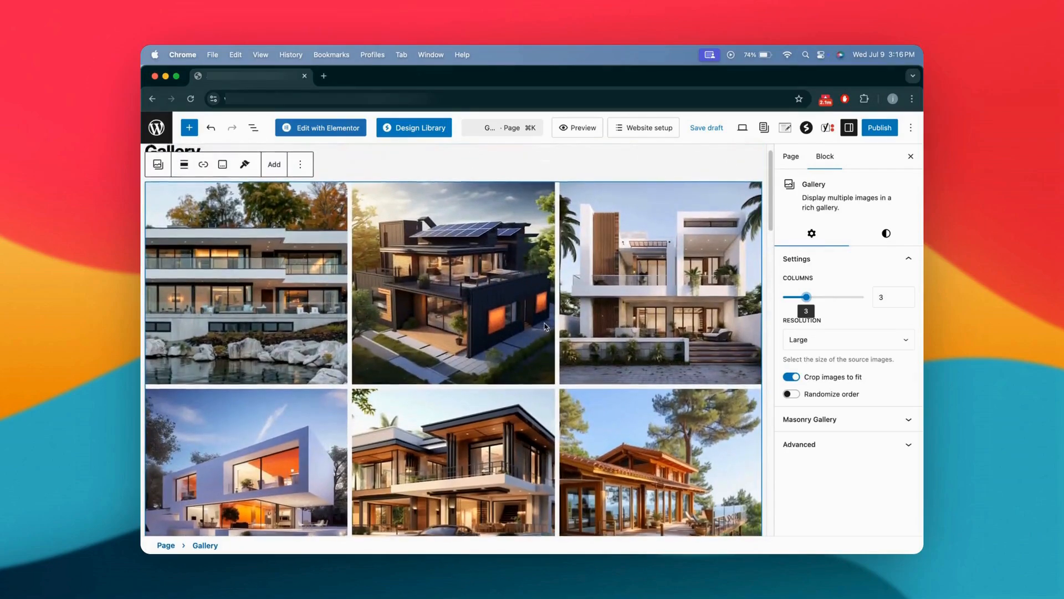
{"action": "scroll", "coordinate": [546, 326], "scroll_direction": "up", "scroll_amount": 3}
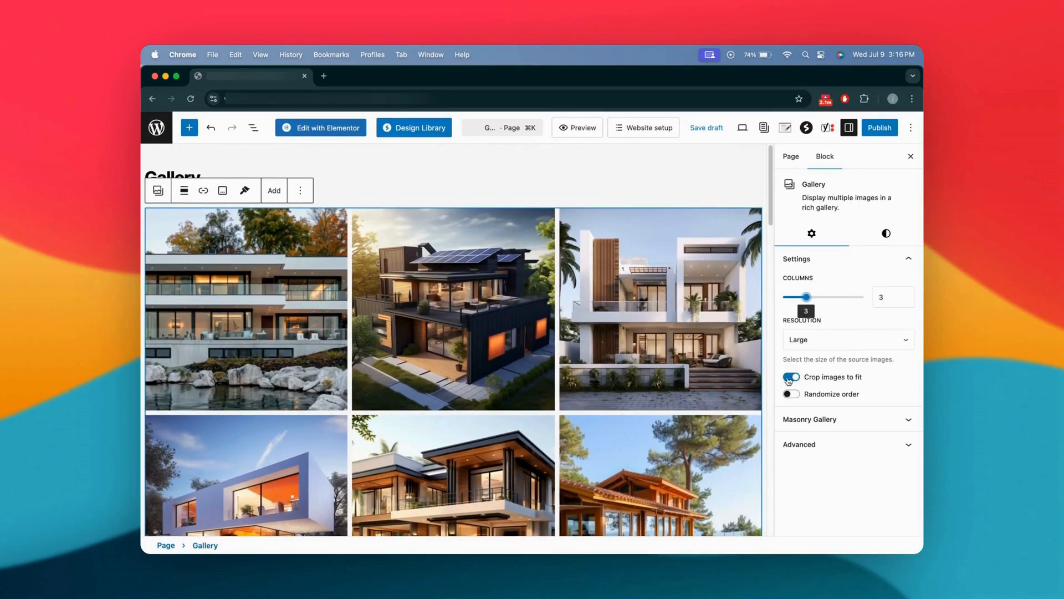
Turn off cropping images to fit, compare the gallery layout, and turn the cropping back on
{"action": "left_click", "coordinate": [792, 377]}
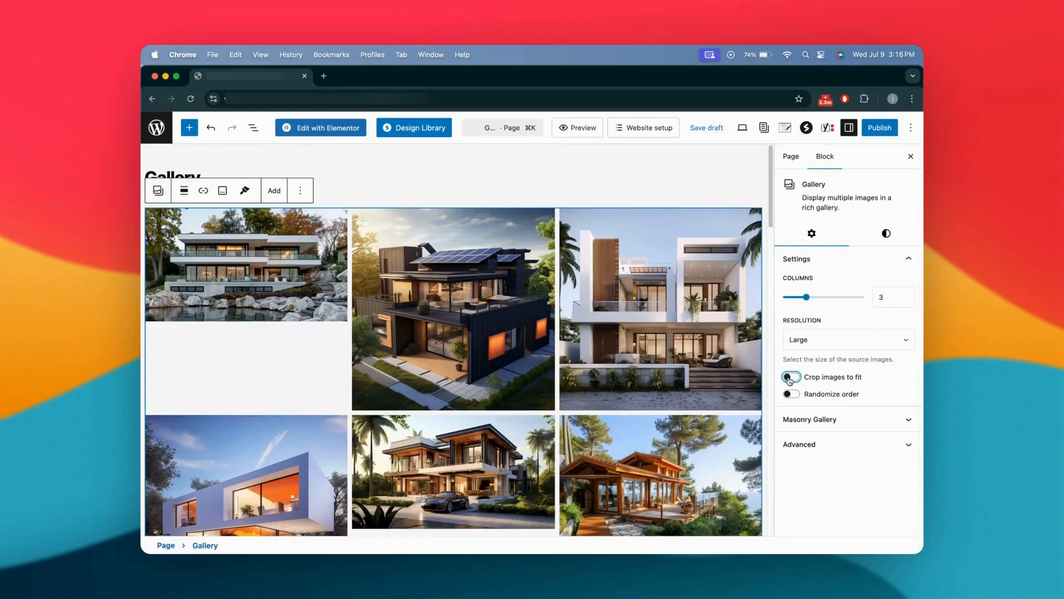
{"action": "scroll", "coordinate": [587, 435], "scroll_direction": "down", "scroll_amount": 5}
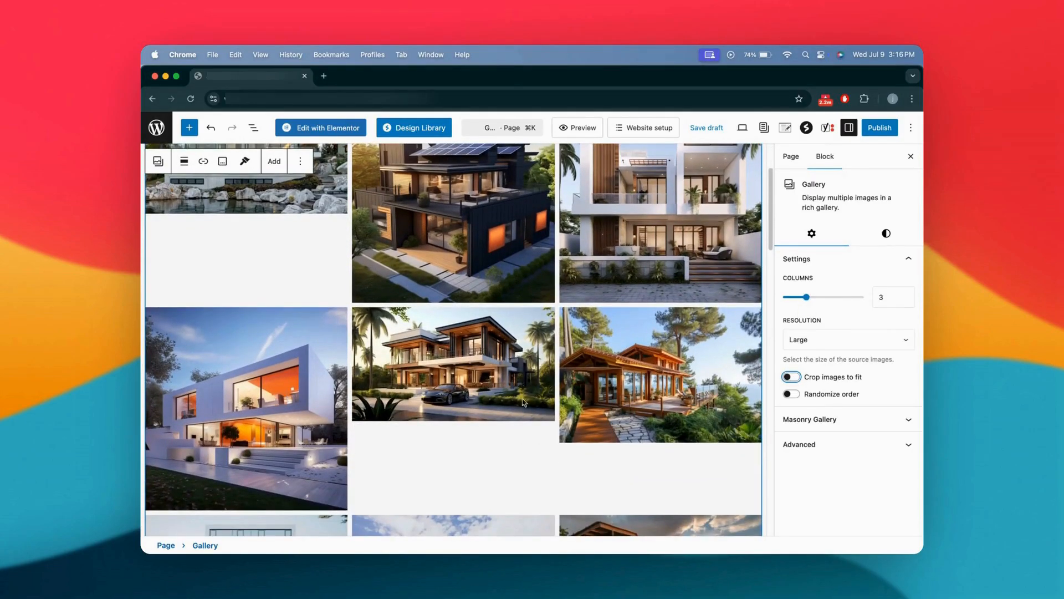
{"action": "scroll", "coordinate": [366, 300], "scroll_direction": "up", "scroll_amount": 5}
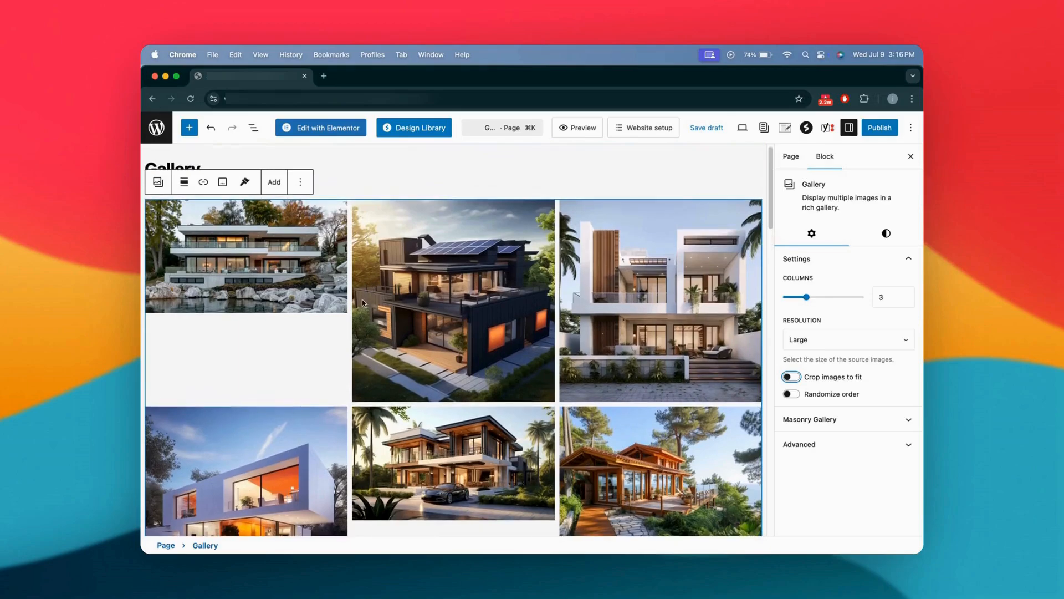
{"action": "left_click", "coordinate": [795, 377]}
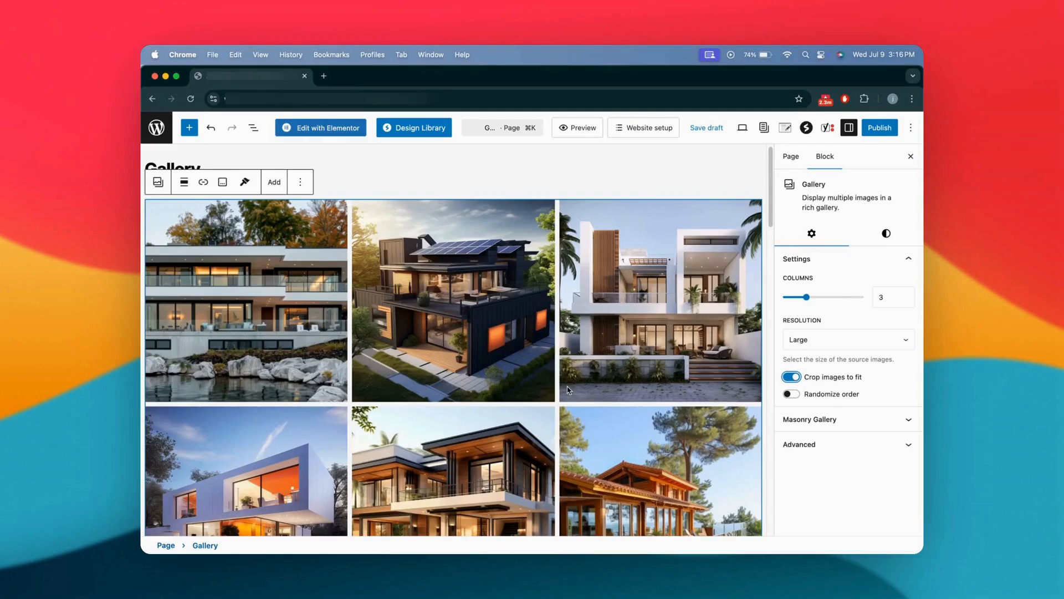
Enable the masonry layout for the gallery and check the rearranged images
{"action": "left_click", "coordinate": [891, 422]}
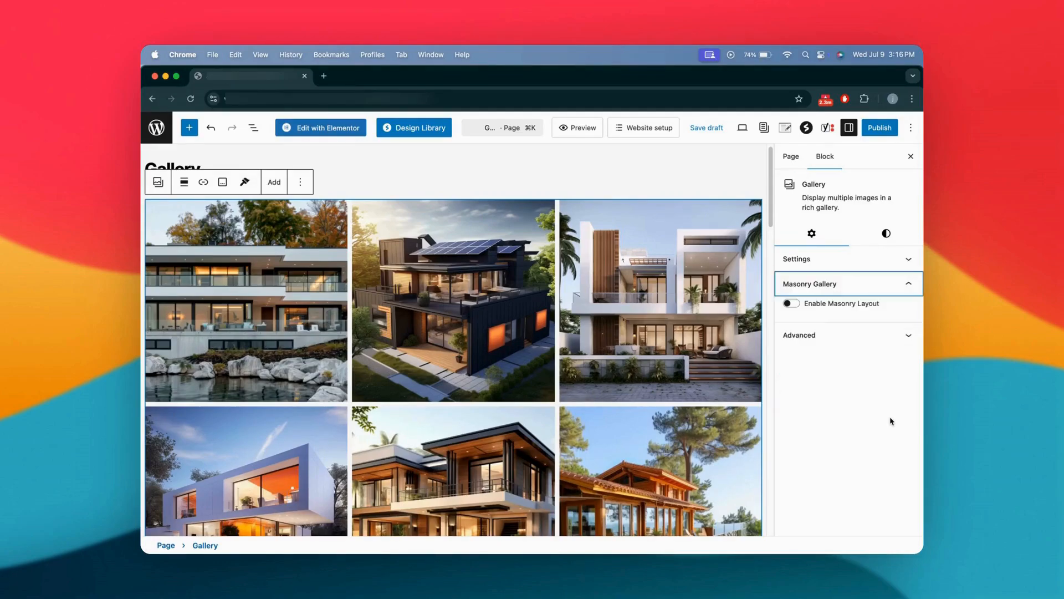
{"action": "left_click", "coordinate": [792, 304]}
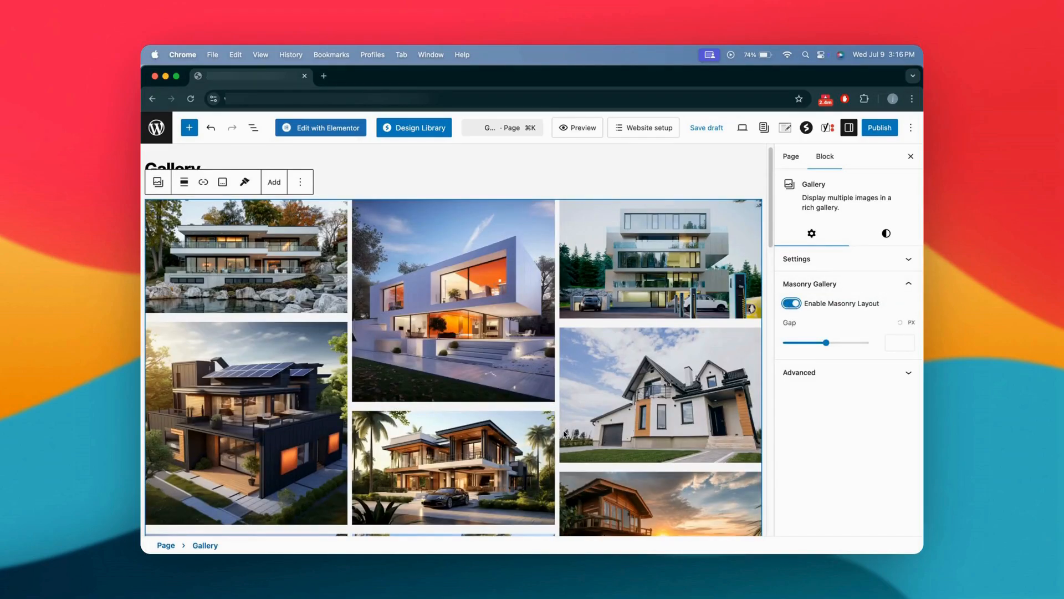
{"action": "scroll", "coordinate": [564, 434], "scroll_direction": "down", "scroll_amount": 3}
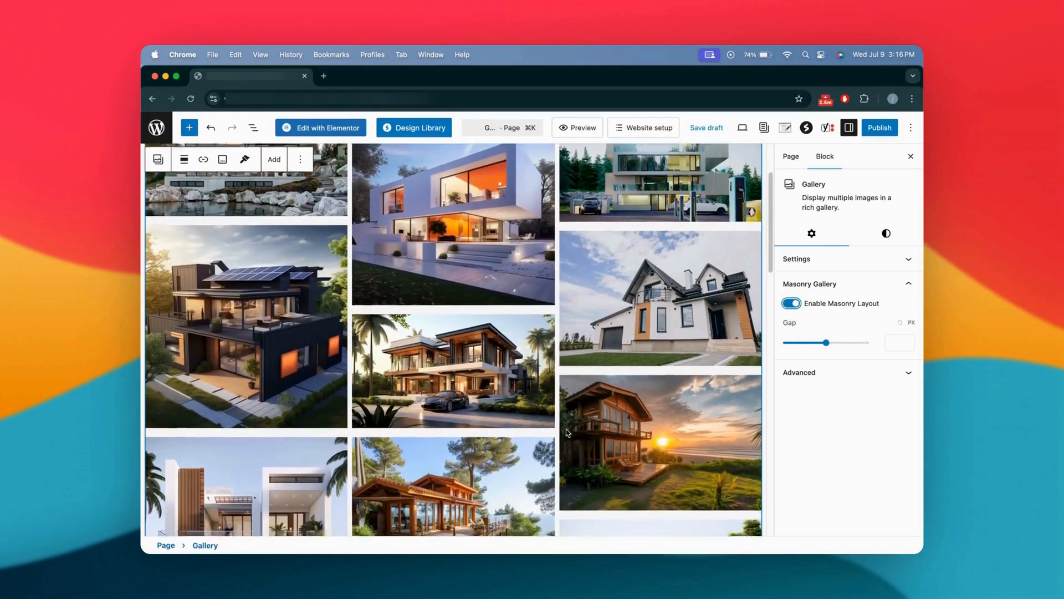
Check the masonry arrangement of all the gallery images and set the masonry gap to 23 px
{"action": "scroll", "coordinate": [567, 432], "scroll_direction": "down", "scroll_amount": 3}
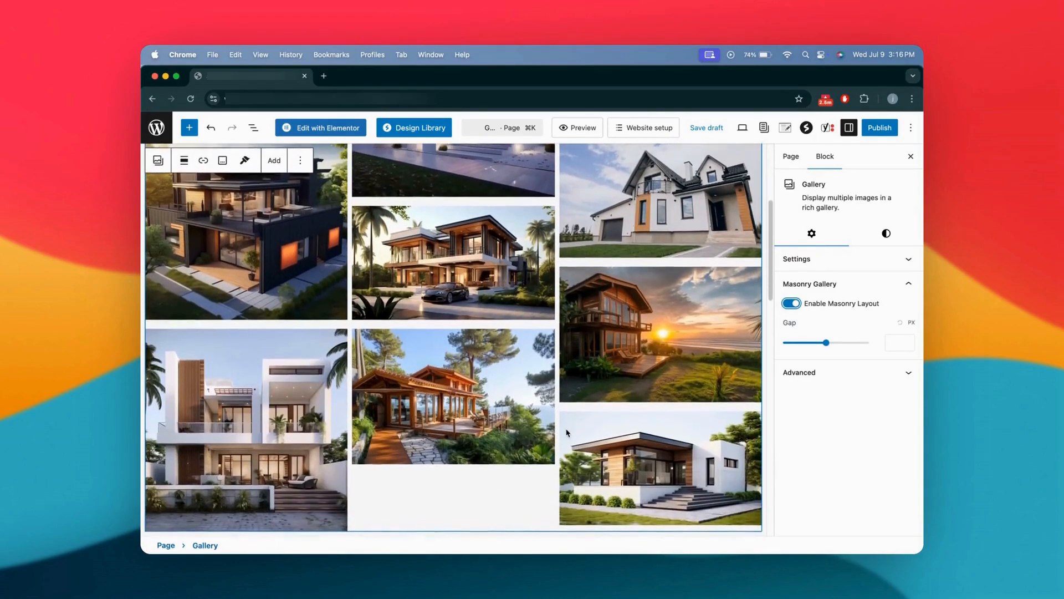
{"action": "scroll", "coordinate": [567, 432], "scroll_direction": "down", "scroll_amount": 2}
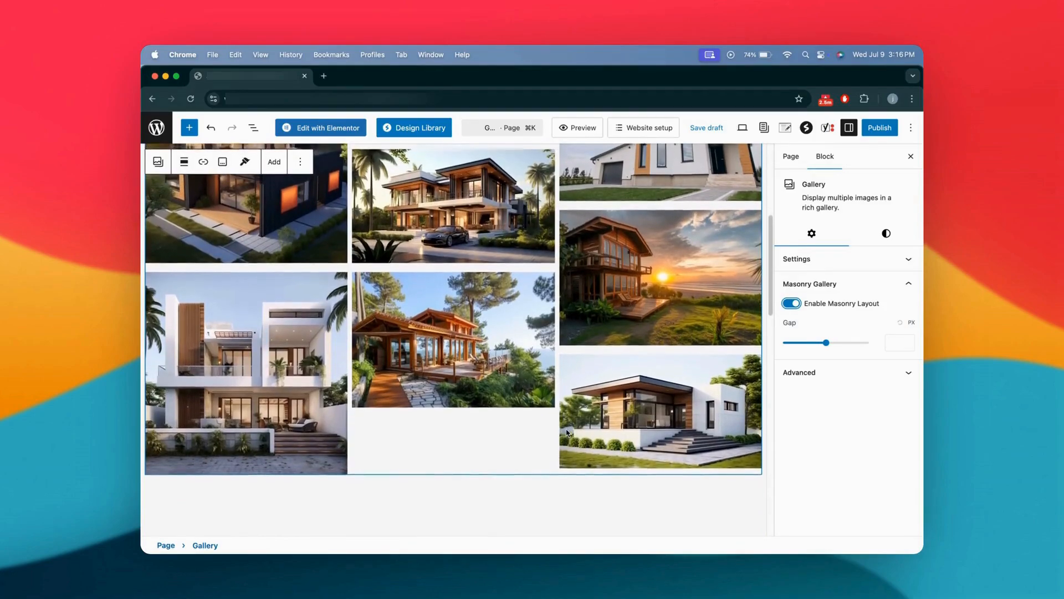
{"action": "scroll", "coordinate": [567, 432], "scroll_direction": "up", "scroll_amount": 8}
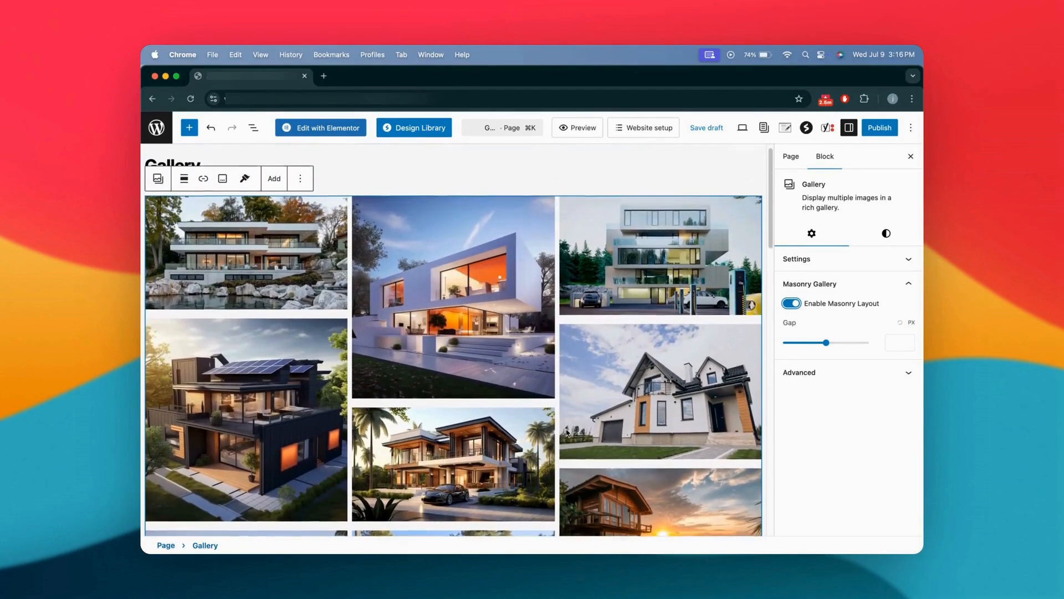
{"action": "scroll", "coordinate": [567, 433], "scroll_direction": "down", "scroll_amount": 8}
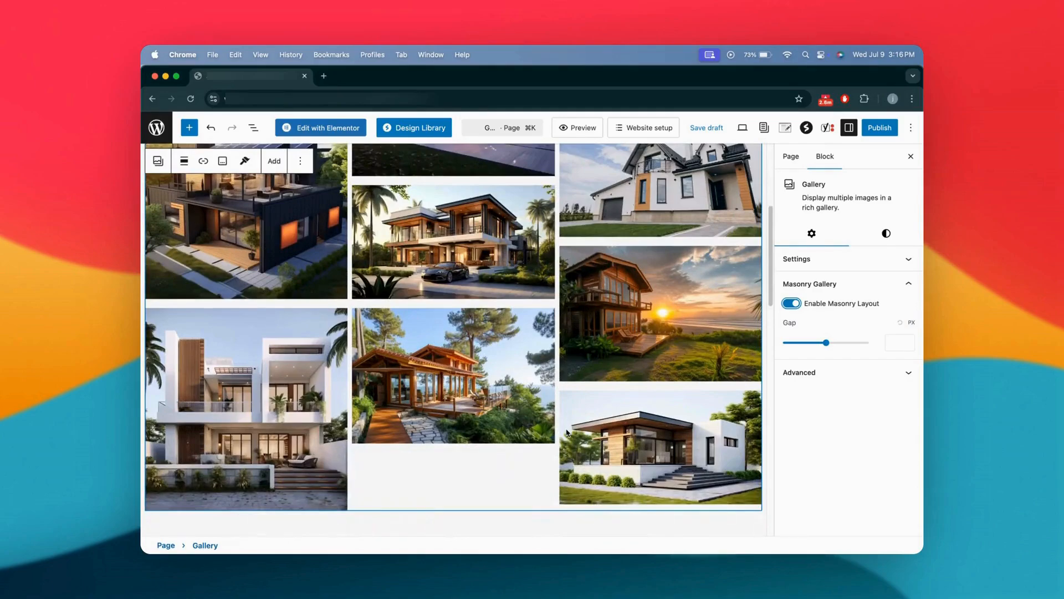
{"action": "scroll", "coordinate": [566, 432], "scroll_direction": "up", "scroll_amount": 6}
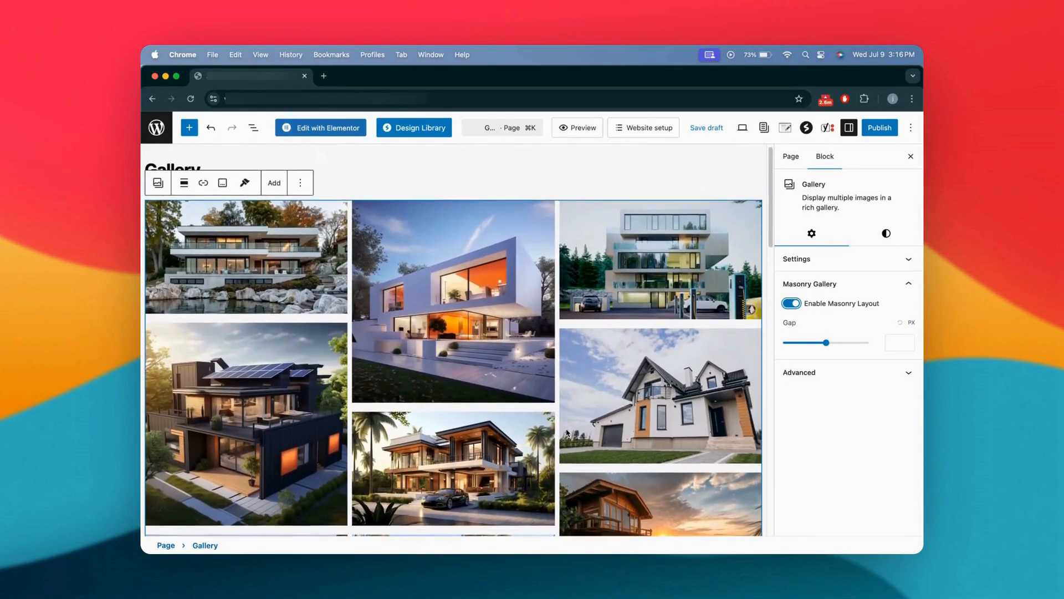
{"action": "left_click_drag", "start_coordinate": [826, 342], "coordinate": [803, 346]}
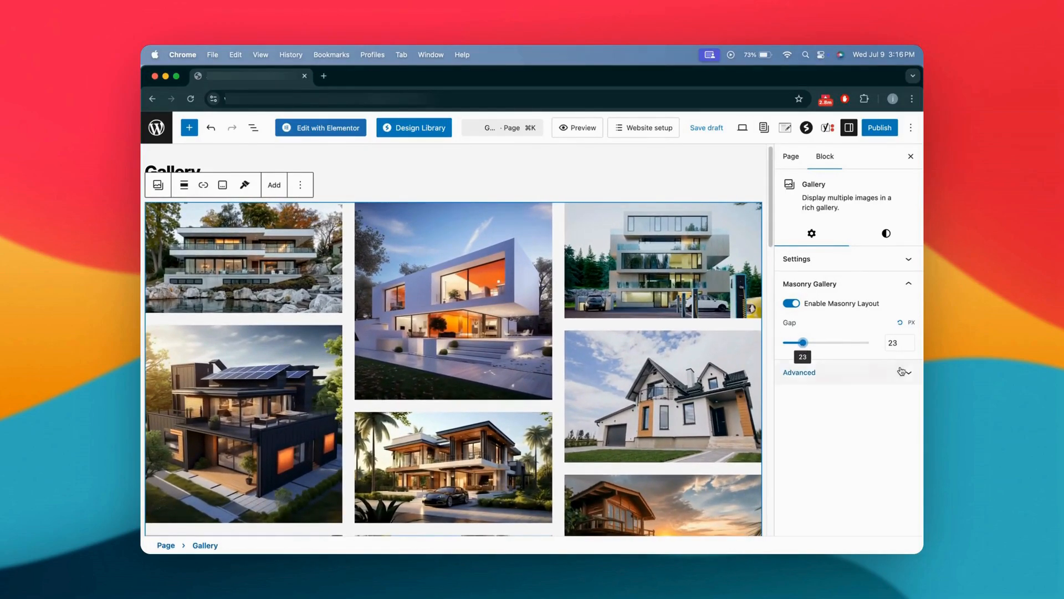
Review the gallery's style options, try the Rounded style on the second image, and restore its Default style
{"action": "left_click", "coordinate": [886, 234]}
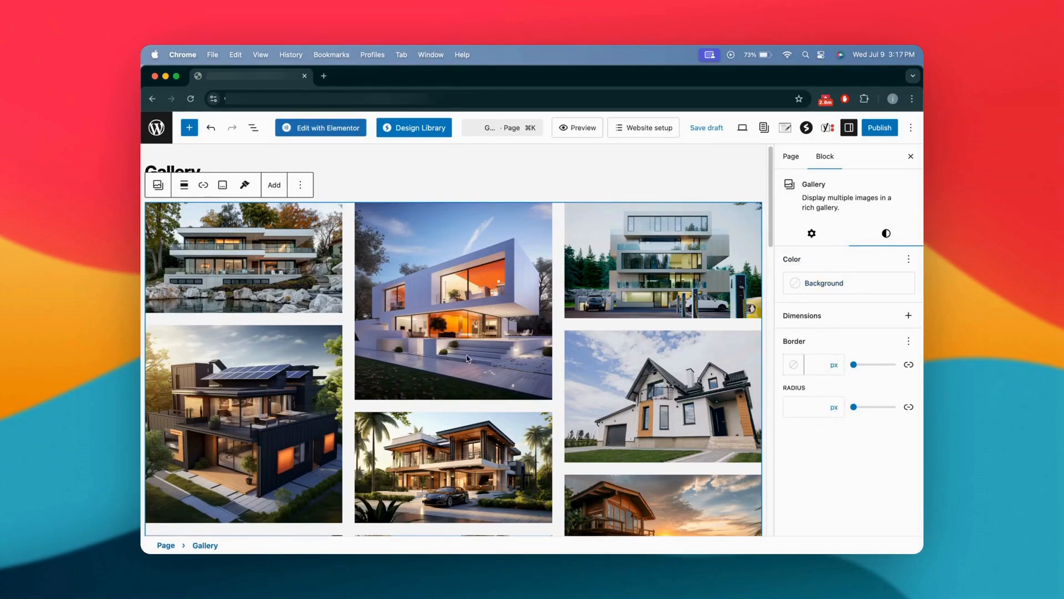
{"action": "left_click", "coordinate": [305, 298]}
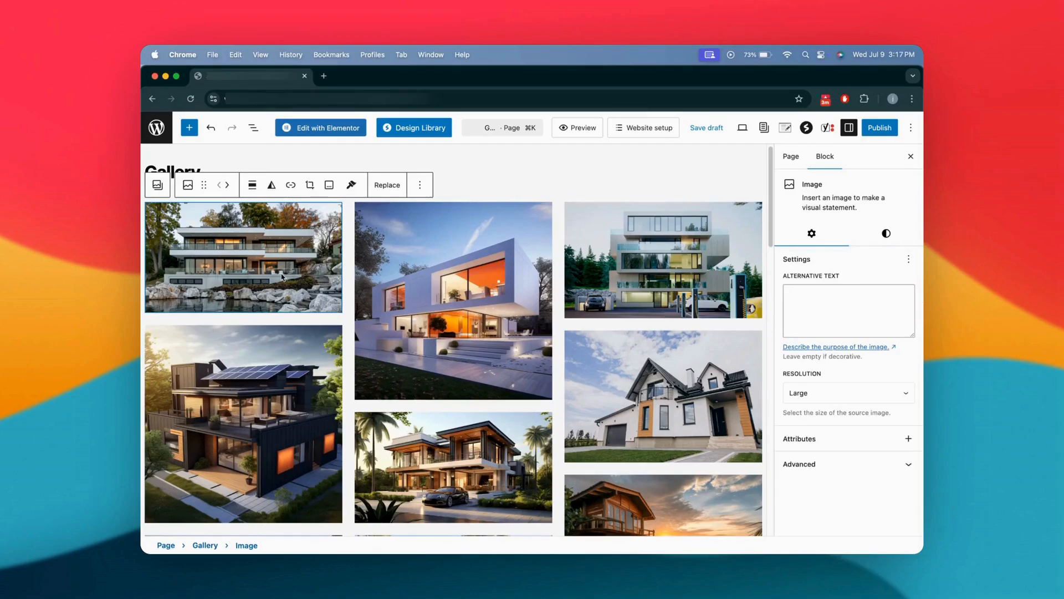
{"action": "left_click", "coordinate": [418, 274]}
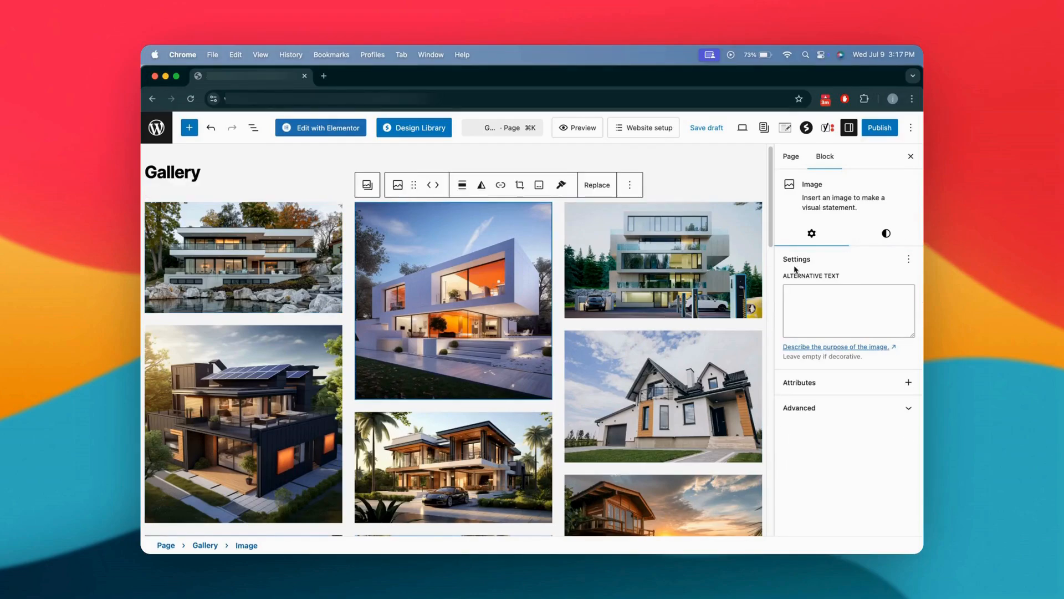
{"action": "left_click", "coordinate": [889, 233]}
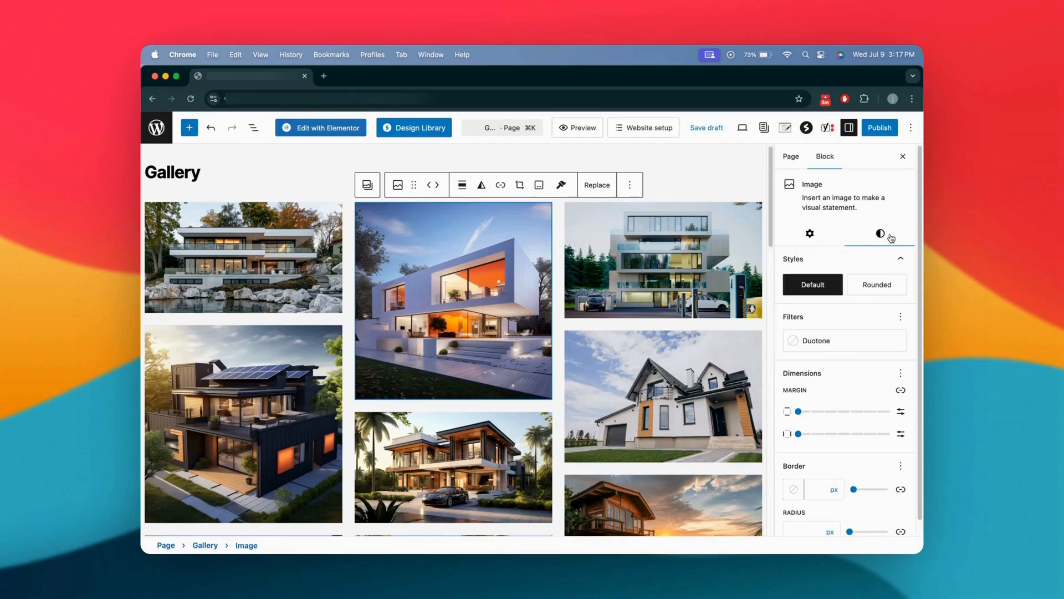
{"action": "left_click", "coordinate": [876, 285]}
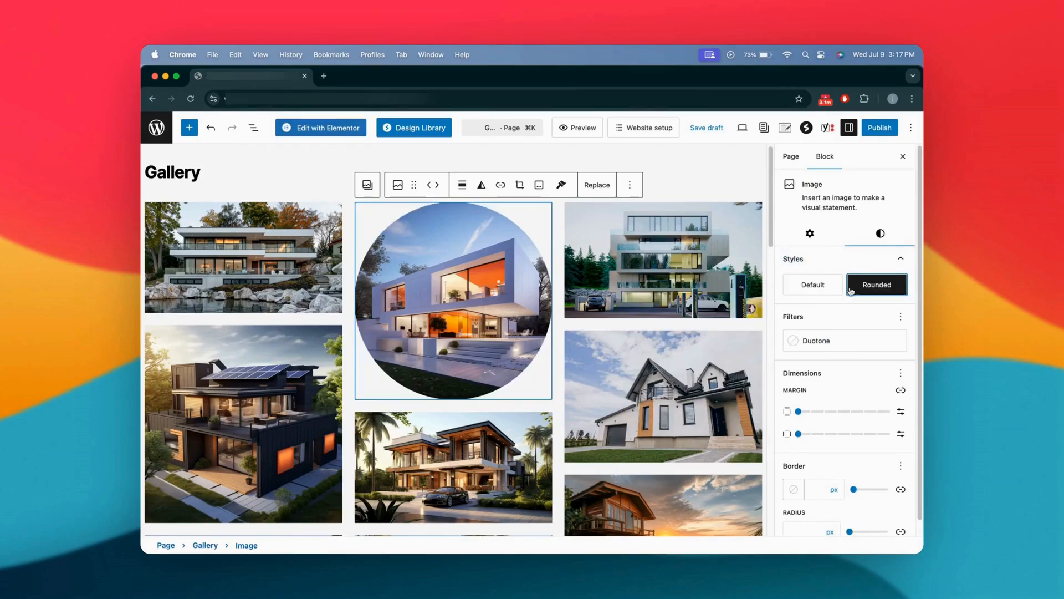
{"action": "left_click", "coordinate": [804, 290]}
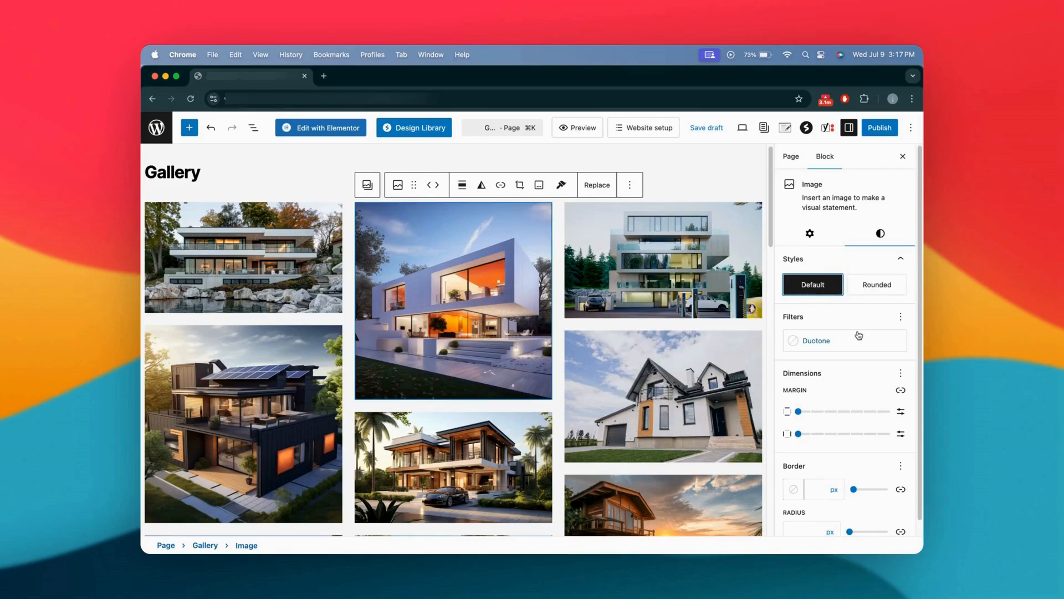
{"action": "scroll", "coordinate": [848, 316], "scroll_direction": "down", "scroll_amount": 1}
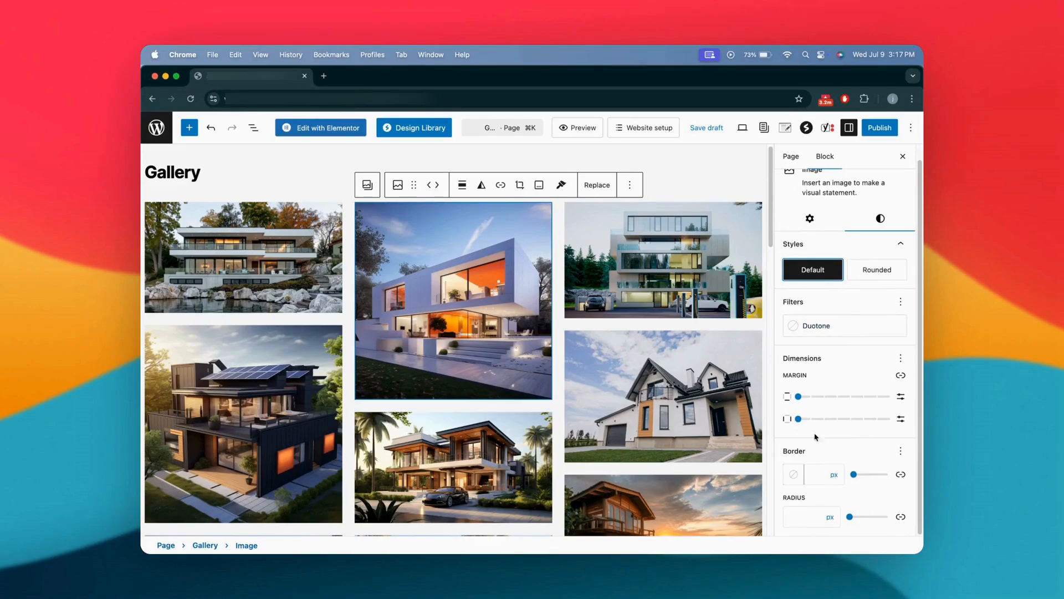
{"action": "scroll", "coordinate": [822, 323], "scroll_direction": "up", "scroll_amount": 1}
{"action": "scroll", "coordinate": [420, 249], "scroll_direction": "up", "scroll_amount": 1}
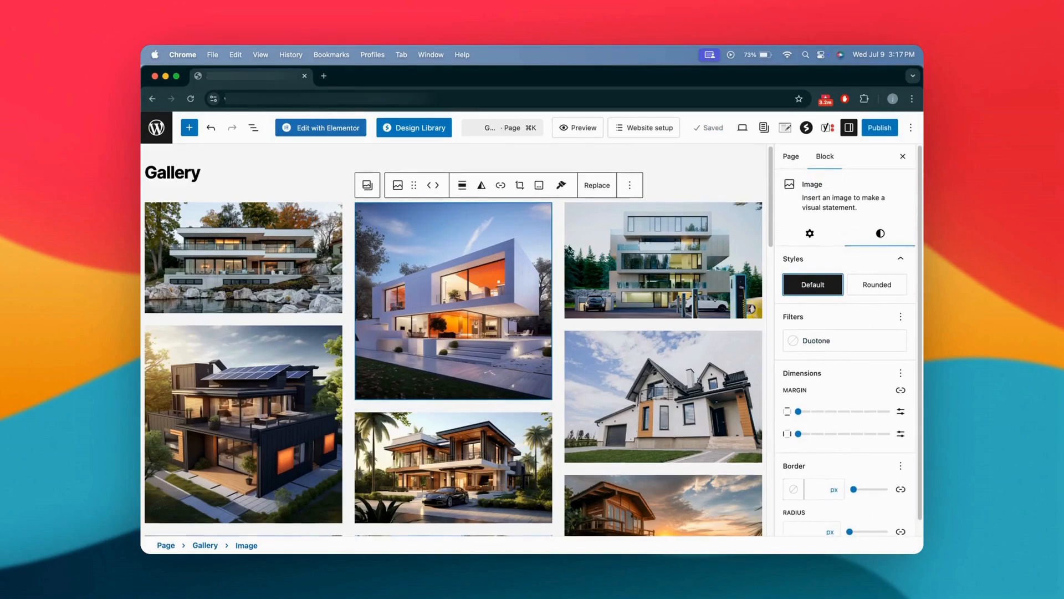
Deselect the image and save the Gallery page as a draft
{"action": "left_click", "coordinate": [708, 175]}
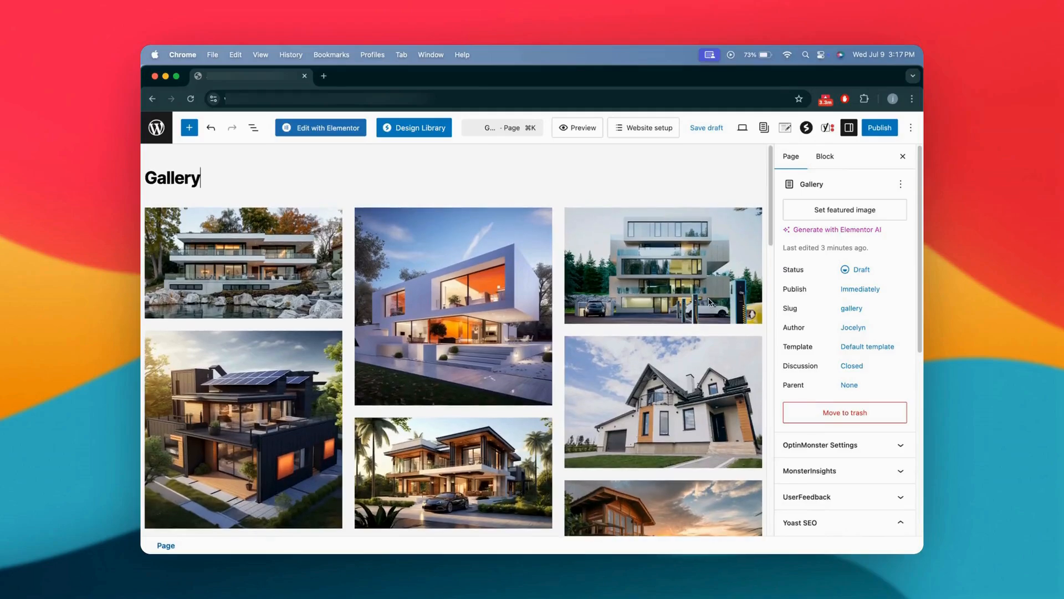
{"action": "scroll", "coordinate": [709, 302], "scroll_direction": "down", "scroll_amount": 1}
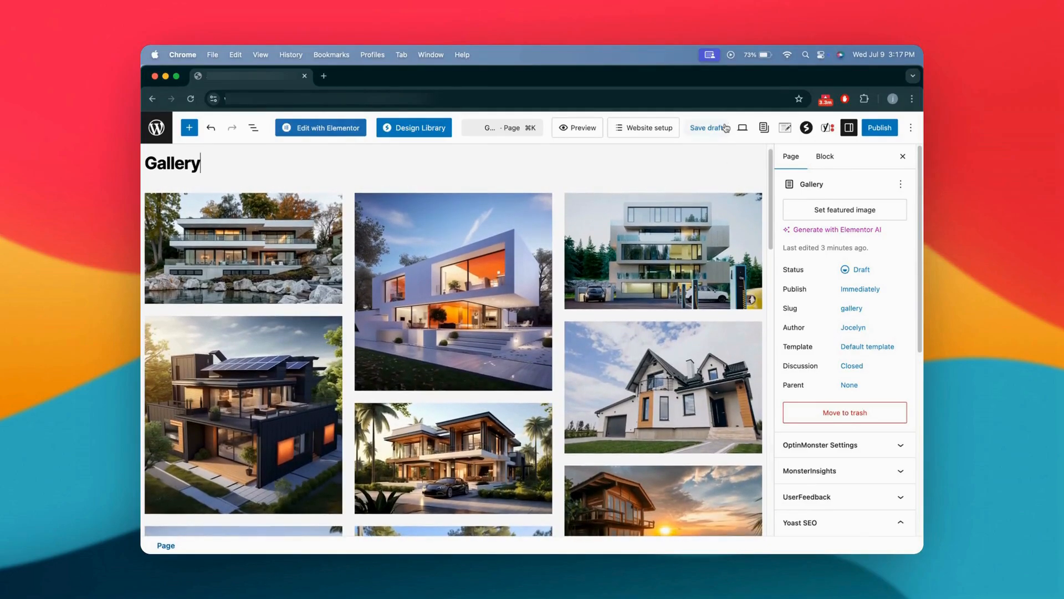
{"action": "key", "text": "super+s"}
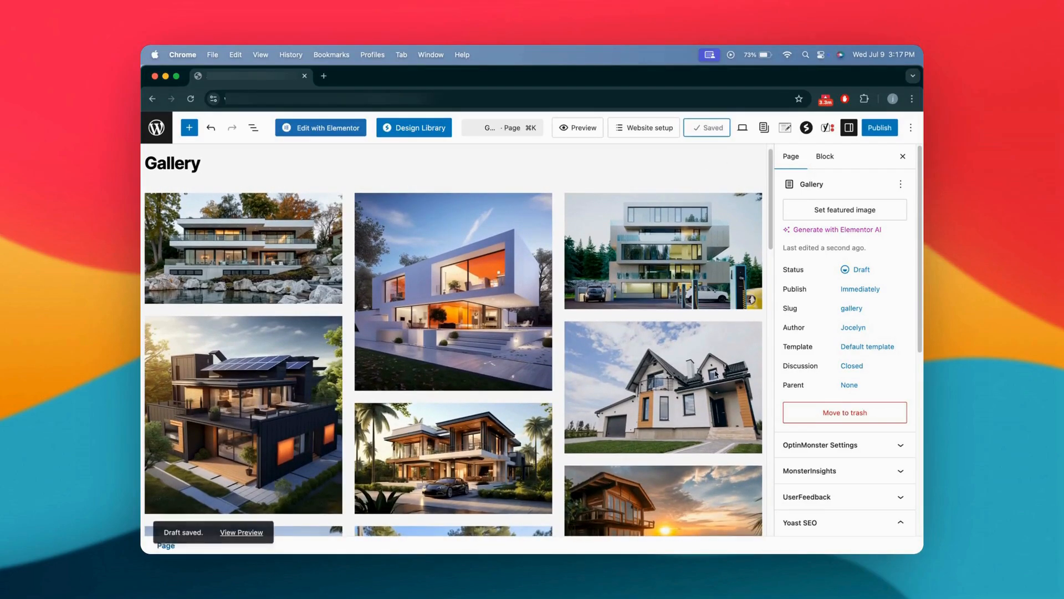
Preview the Gallery page in a new tab, examine the whole masonry layout, and close the preview
{"action": "left_click", "coordinate": [904, 133]}
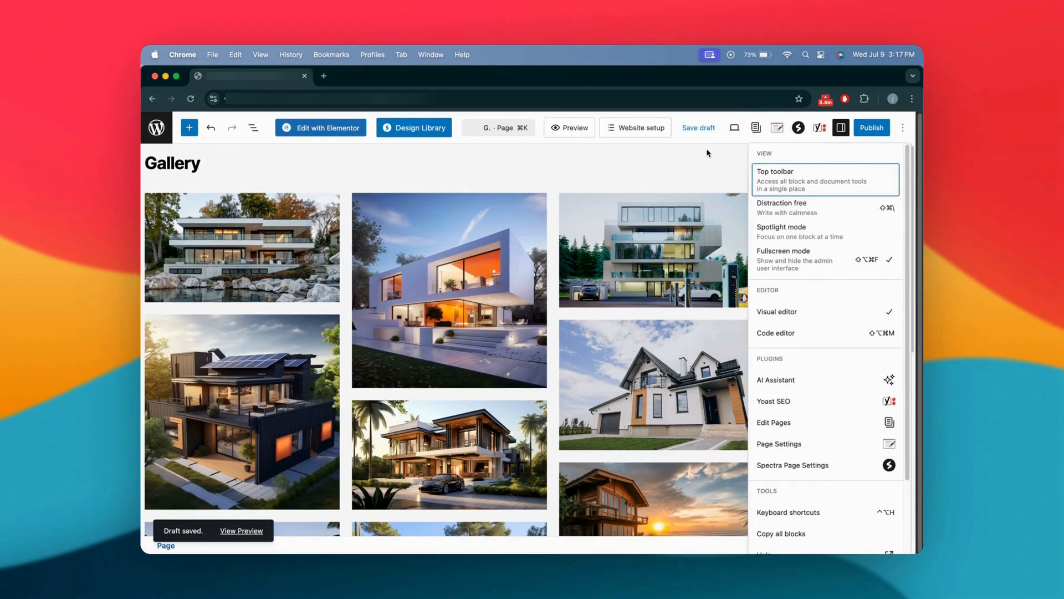
{"action": "left_click", "coordinate": [707, 153]}
{"action": "left_click", "coordinate": [743, 129]}
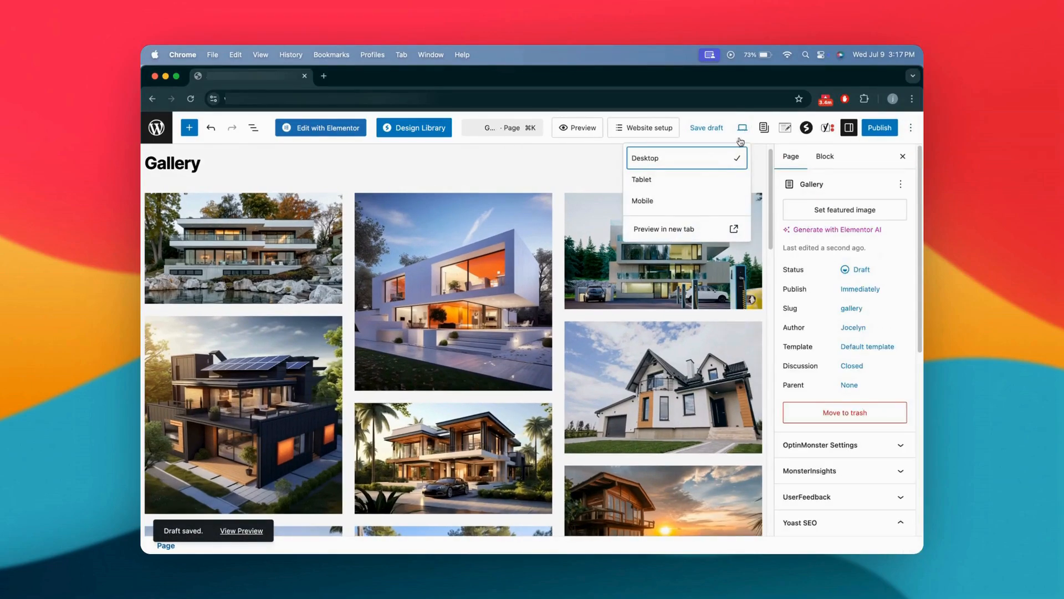
{"action": "left_click", "coordinate": [676, 238]}
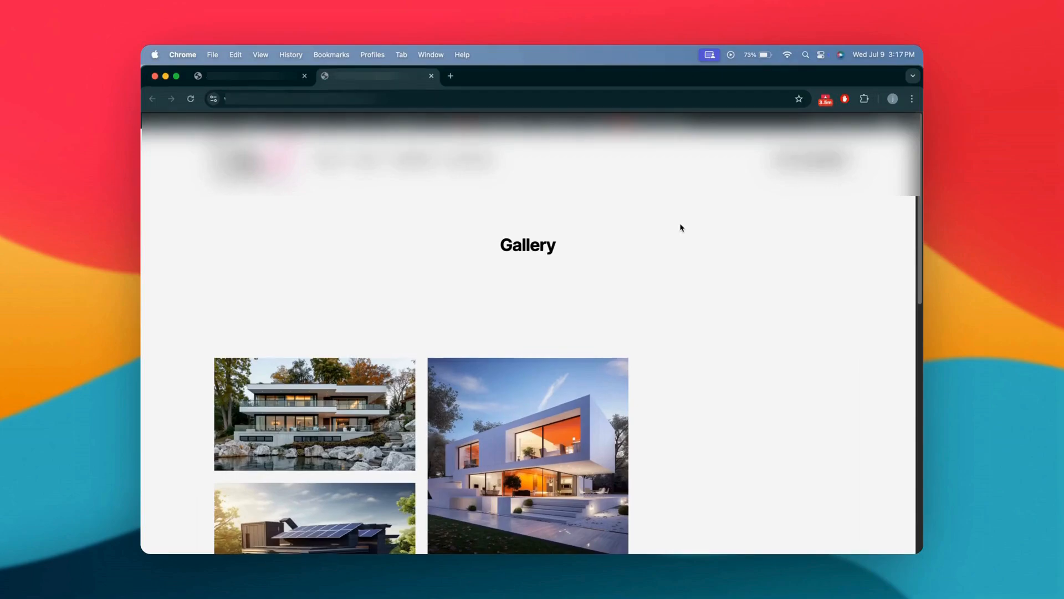
{"action": "scroll", "coordinate": [681, 228], "scroll_direction": "down", "scroll_amount": 4}
{"action": "scroll", "coordinate": [682, 228], "scroll_direction": "down", "scroll_amount": 5}
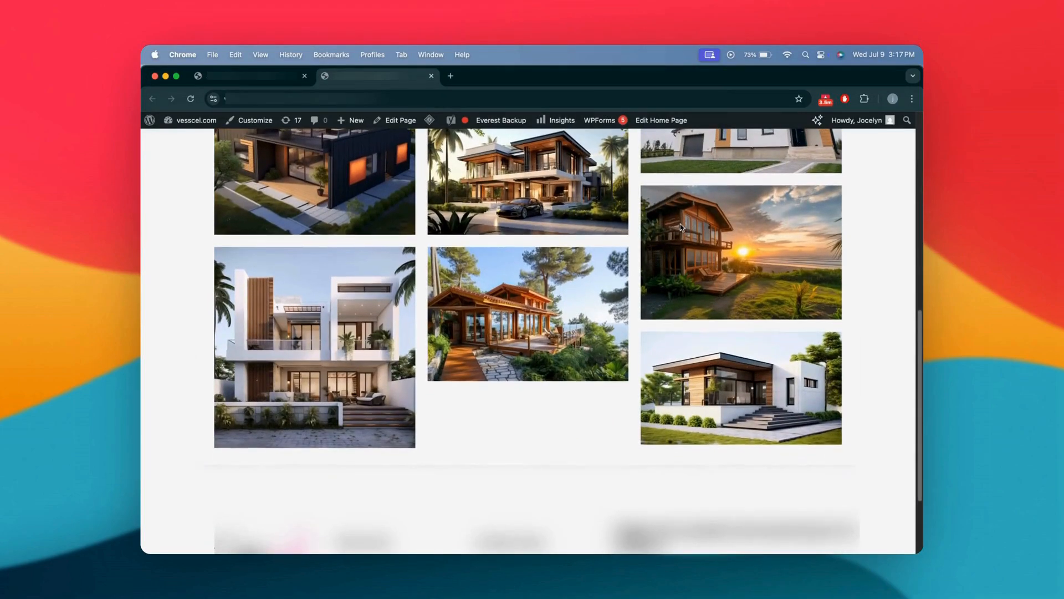
{"action": "scroll", "coordinate": [681, 227], "scroll_direction": "up", "scroll_amount": 10}
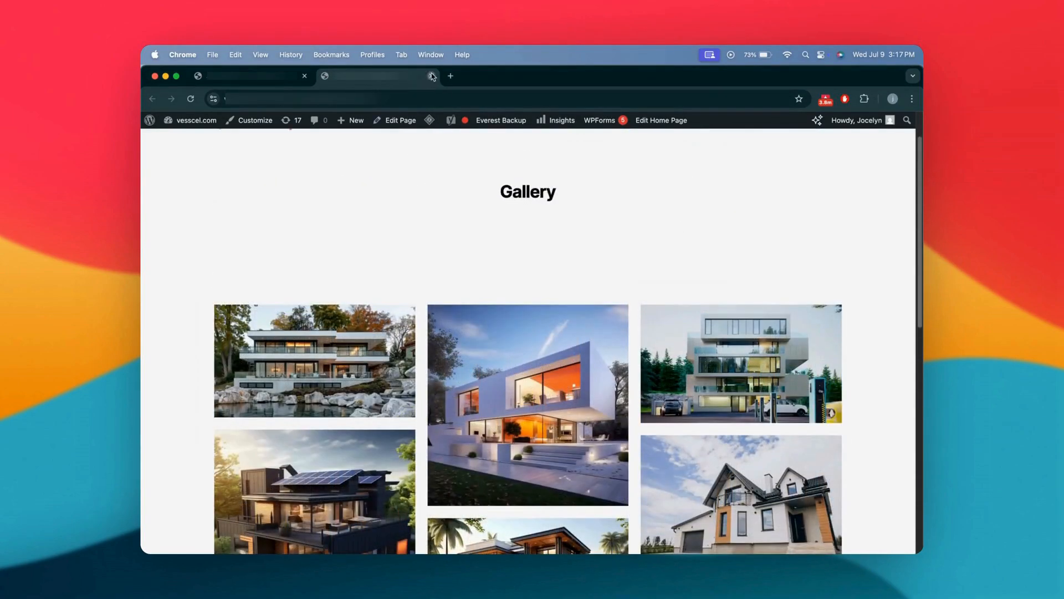
{"action": "left_click", "coordinate": [430, 76]}
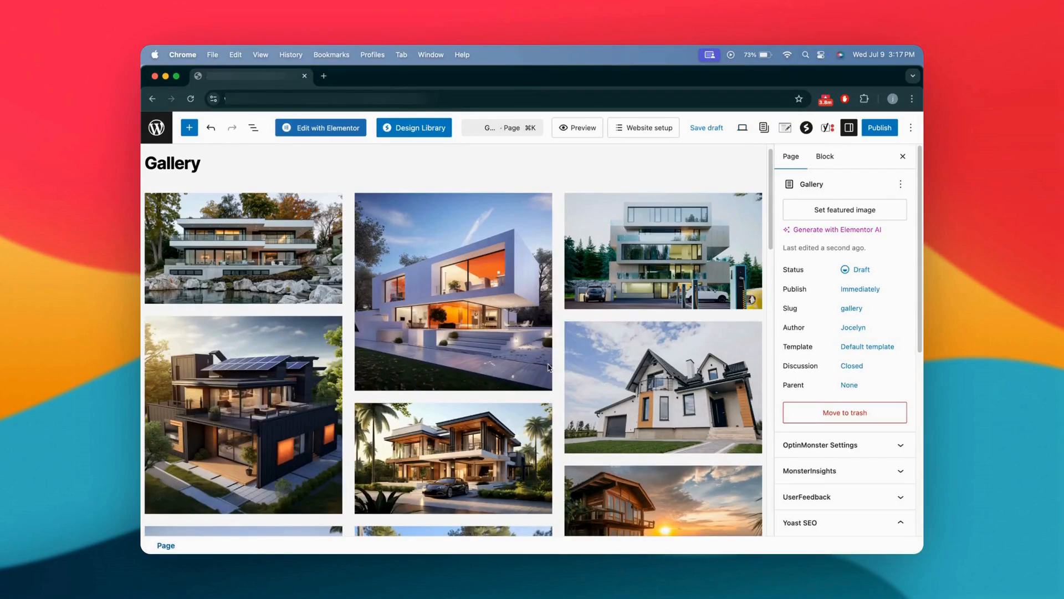
{"action": "scroll", "coordinate": [638, 311], "scroll_direction": "down", "scroll_amount": 2}
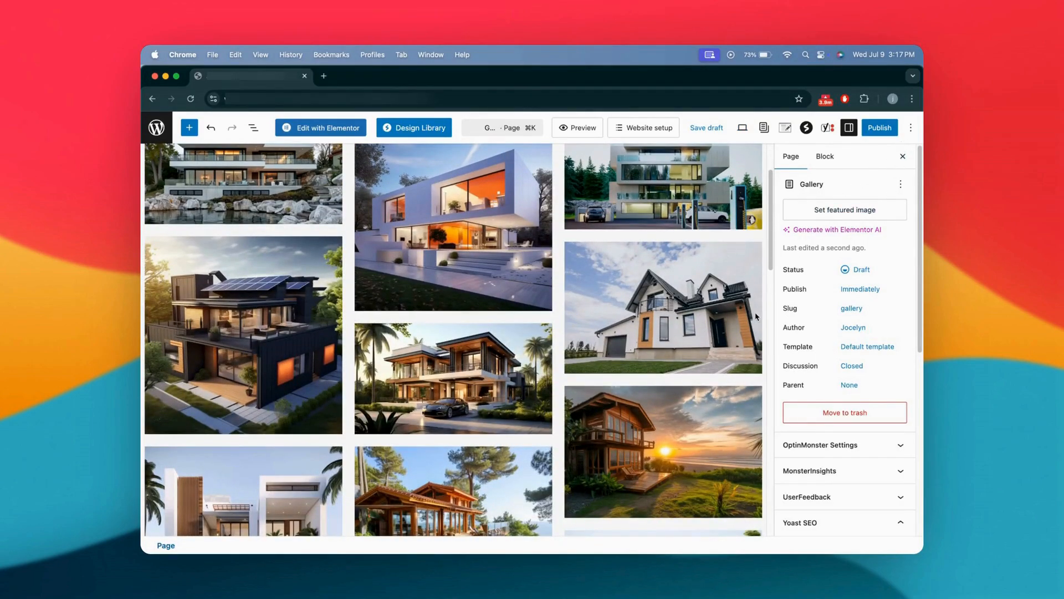
{"action": "scroll", "coordinate": [756, 315], "scroll_direction": "up", "scroll_amount": 2}
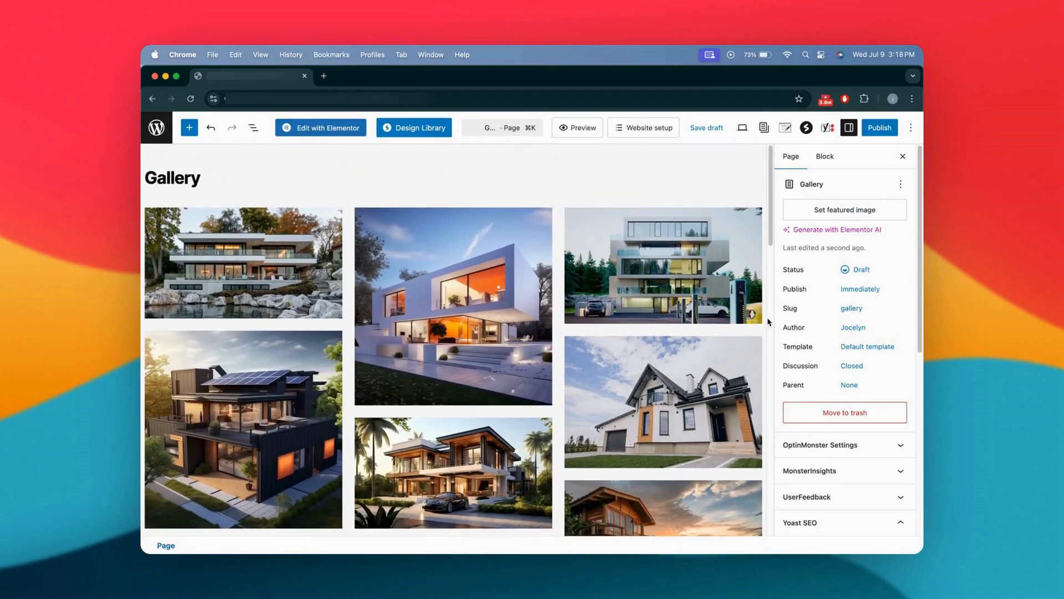